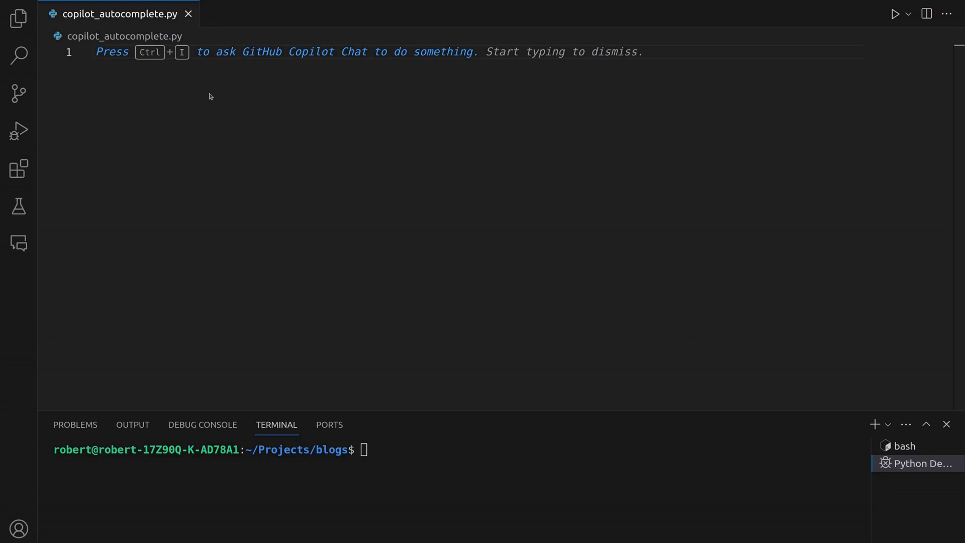
type("def")
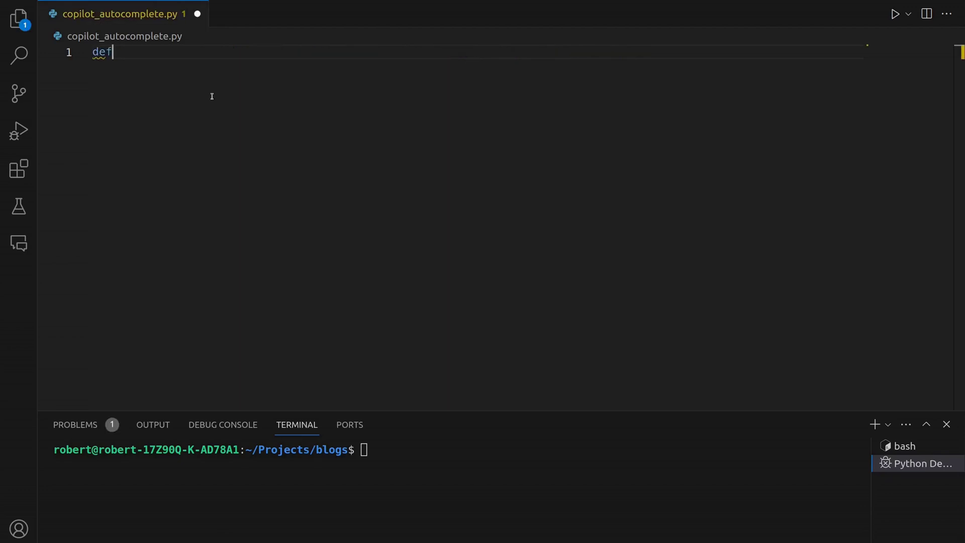
type(" caesa")
type("r_cipher_e")
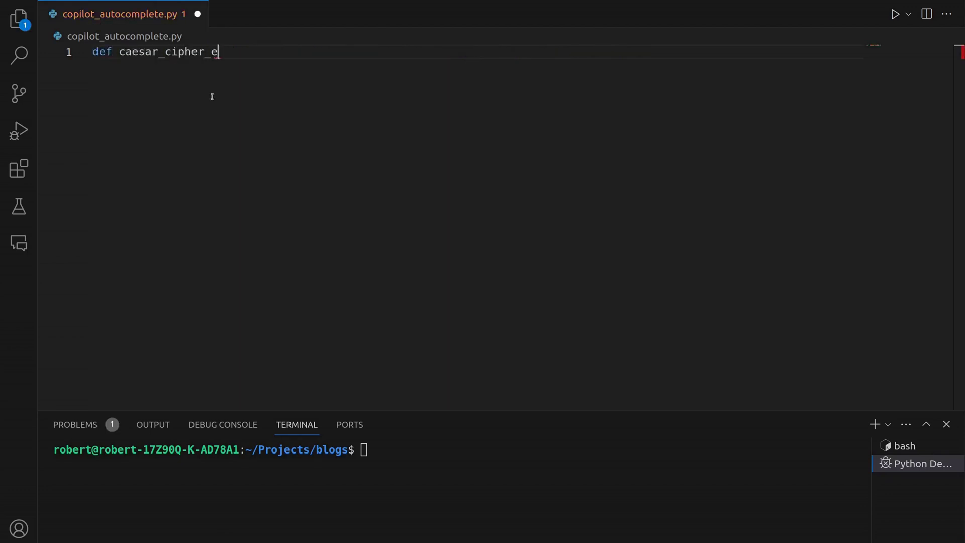
type("ncrypt(")
type("text, shi")
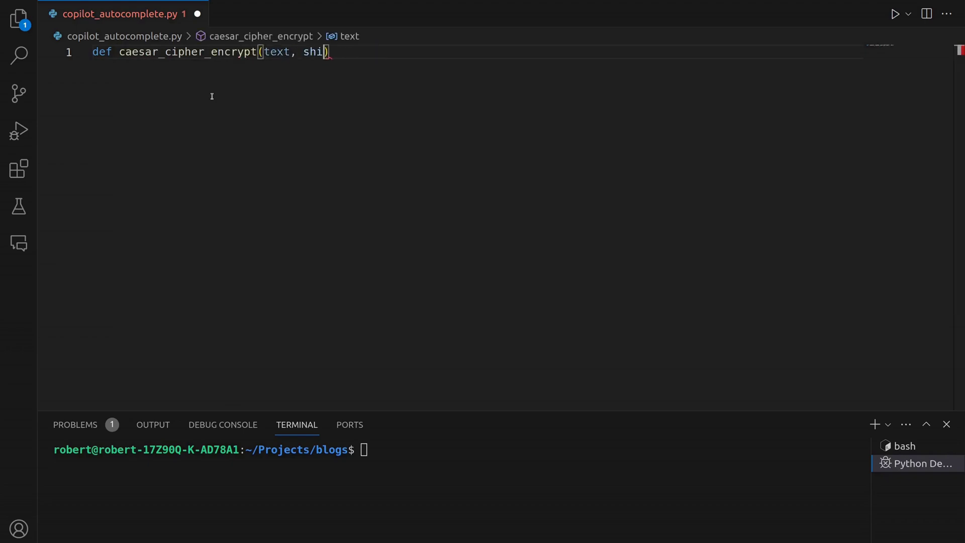
type("ft):")
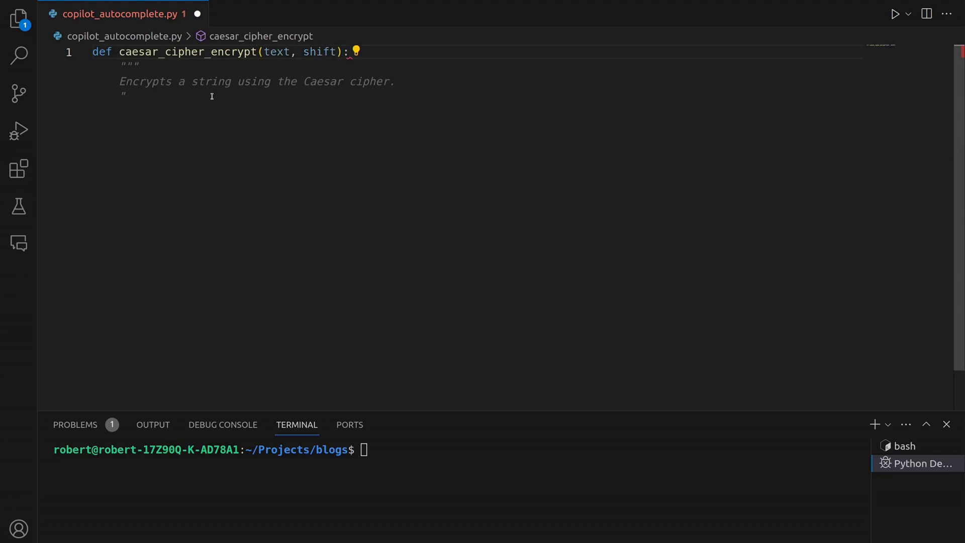
Accept Copilot's suggested docstring for caesar_cipher_encrypt(text, shift)
key("Tab")
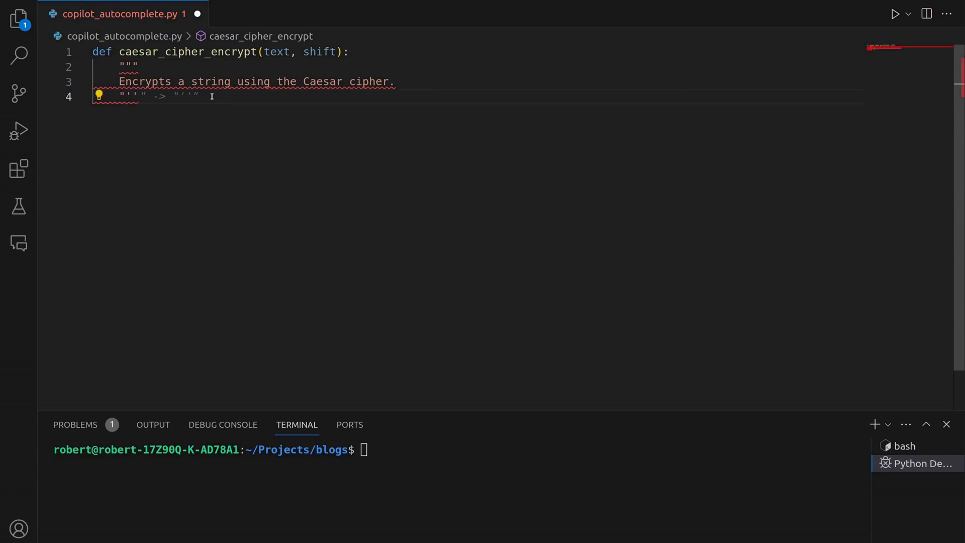
type("\"\"")
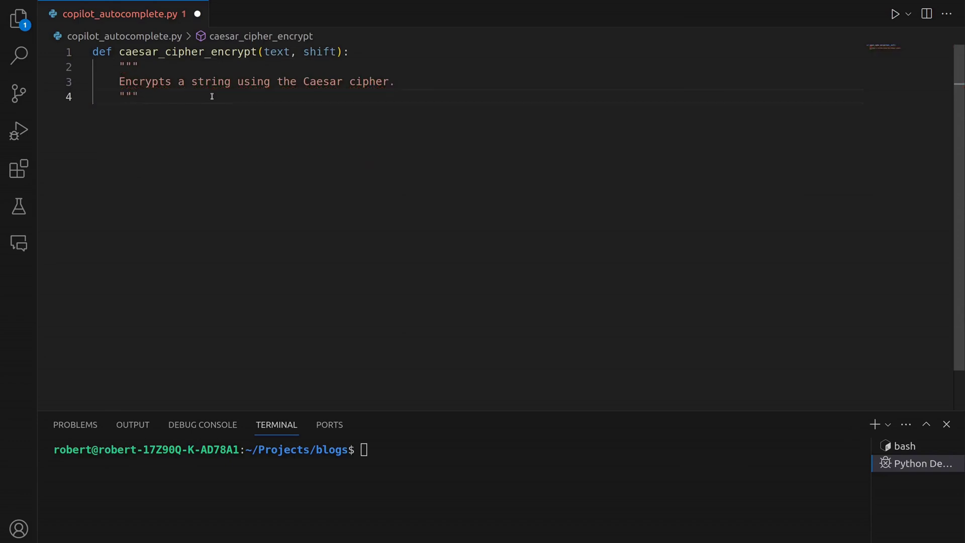
Move to a new line after the docstring so Copilot previews the encryption loop body
key("Return")
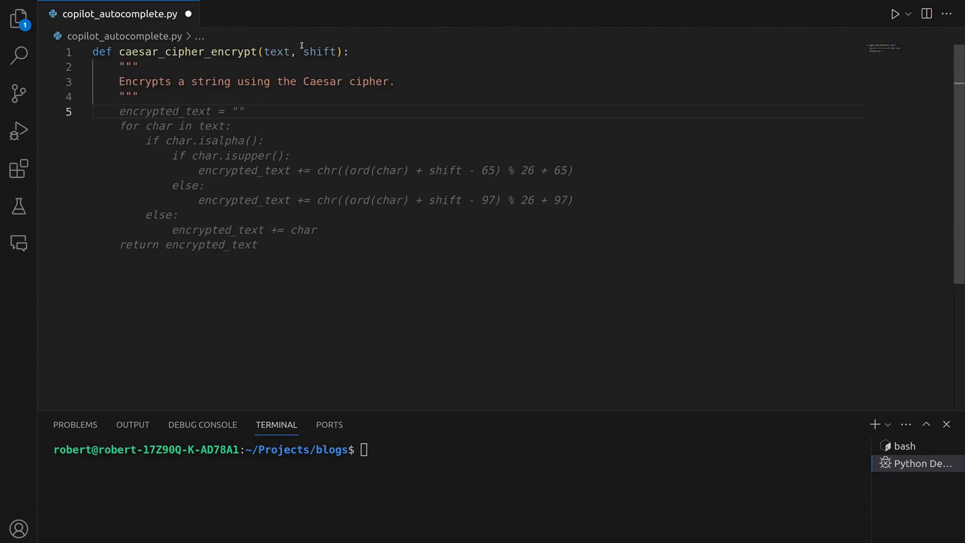
mouse_move(181, 112)
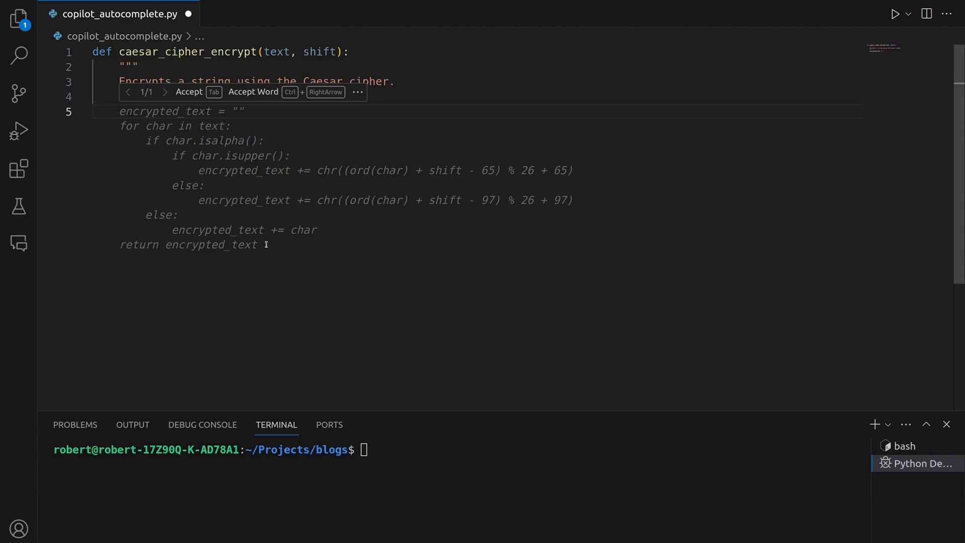
Accept the suggested encryption body returning encrypted_text and leave blank lines below it
key("Tab")
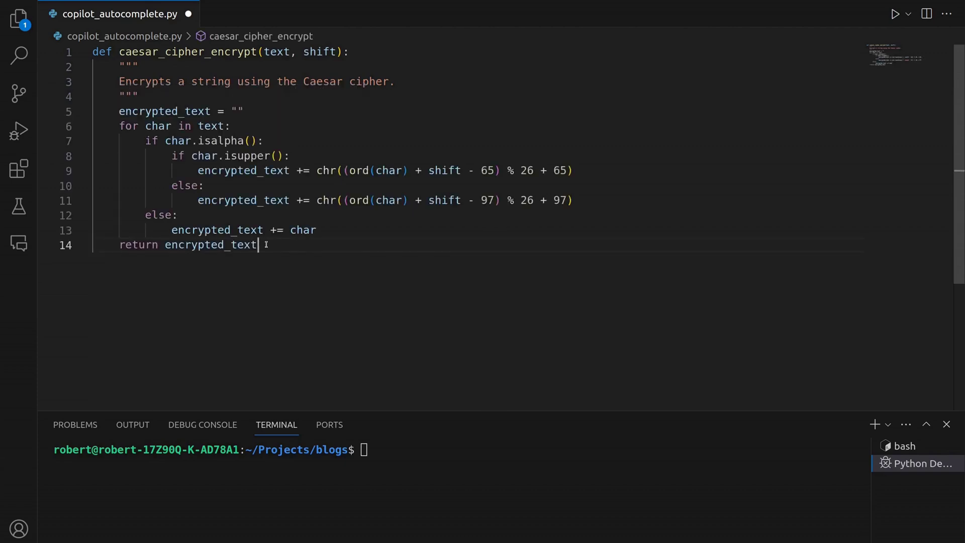
key("Return")
key("Return")
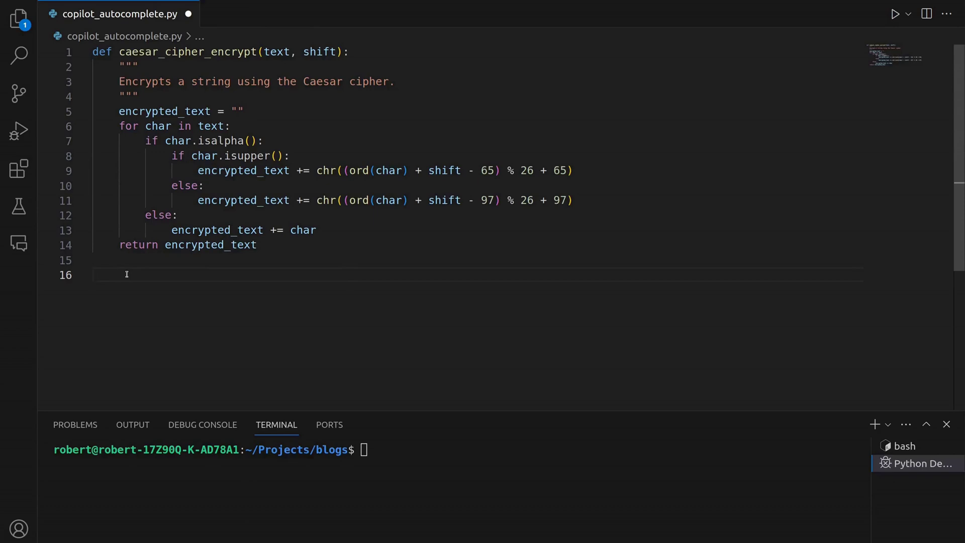
type("print(")
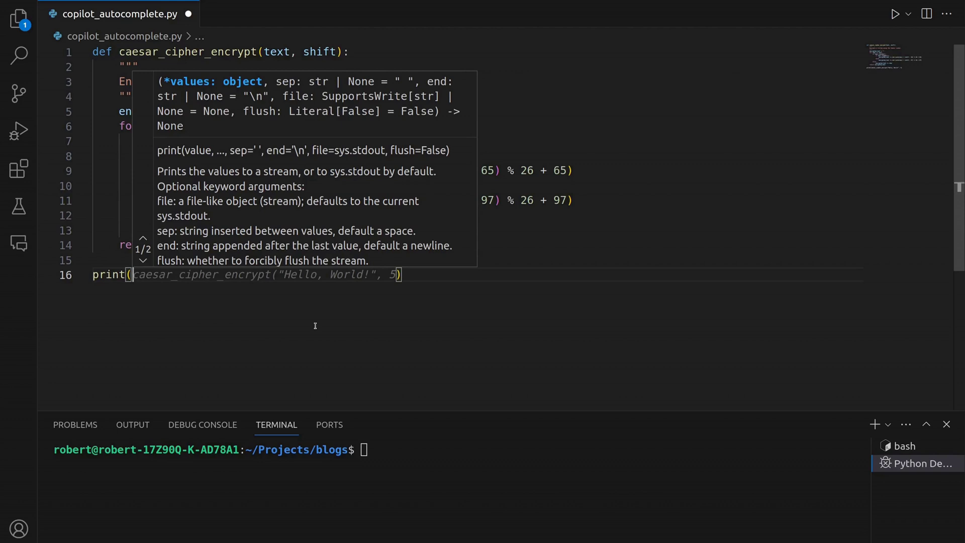
Add print(caesar_cipher_encrypt("Hello, World!", 5)) with comment # Mjqqt, Btwqi! and save
key("Tab")
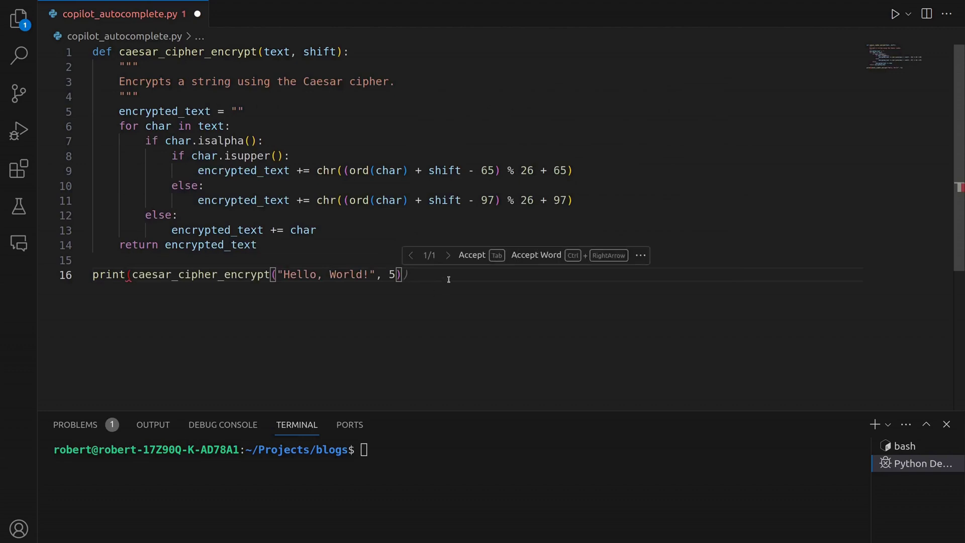
key("Tab")
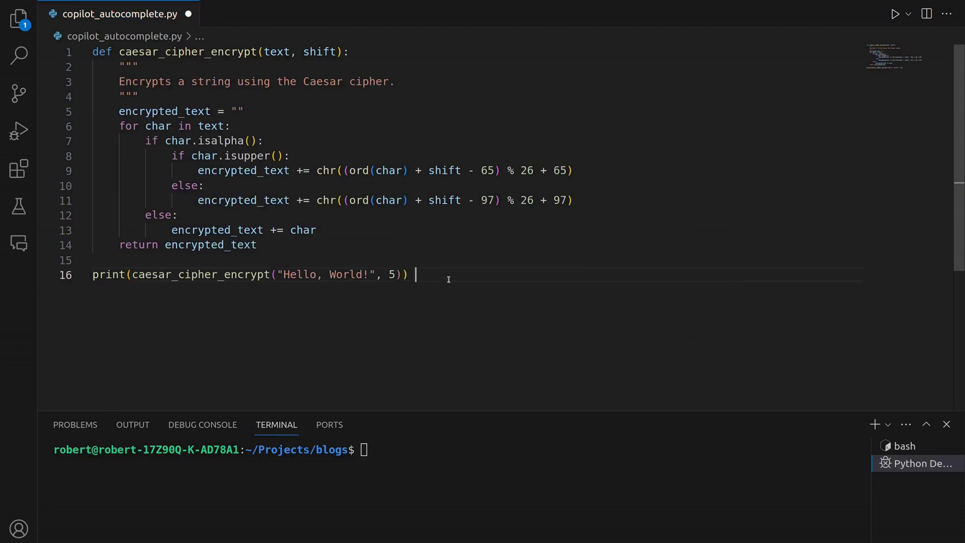
type("#")
mouse_move(472, 274)
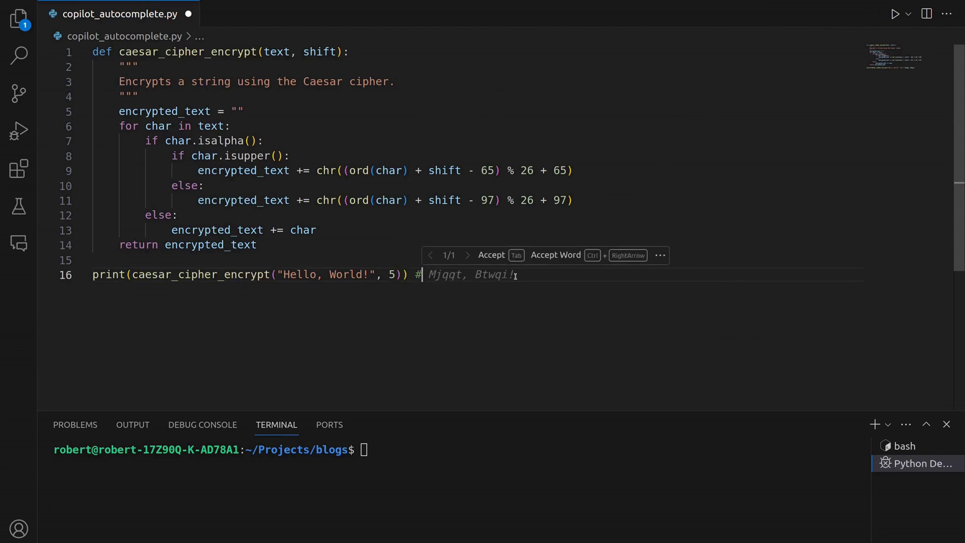
key("Tab")
key("ctrl+s")
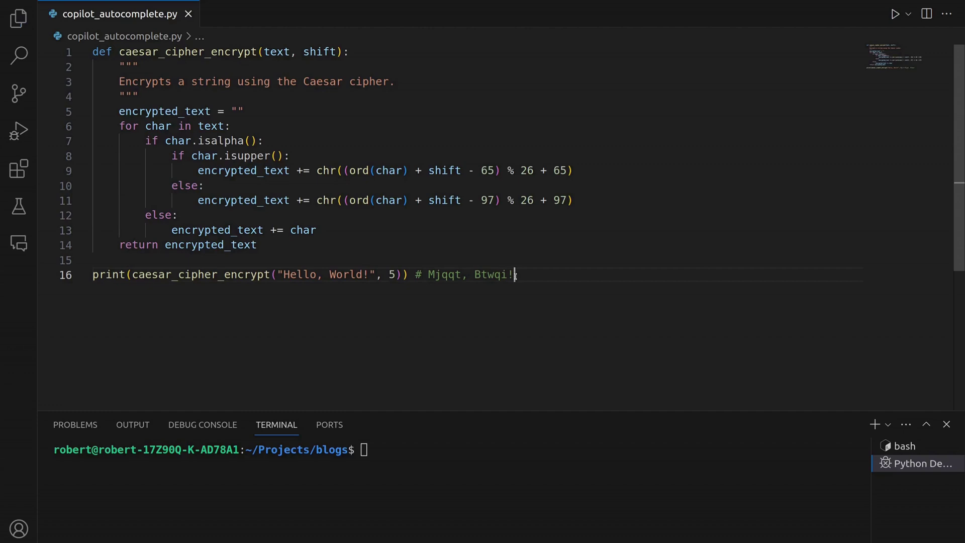
Run the script with F5 printing Mjqqt, Btwqi!, then select the uppercase/lowercase branch lines 8–11
key("F5")
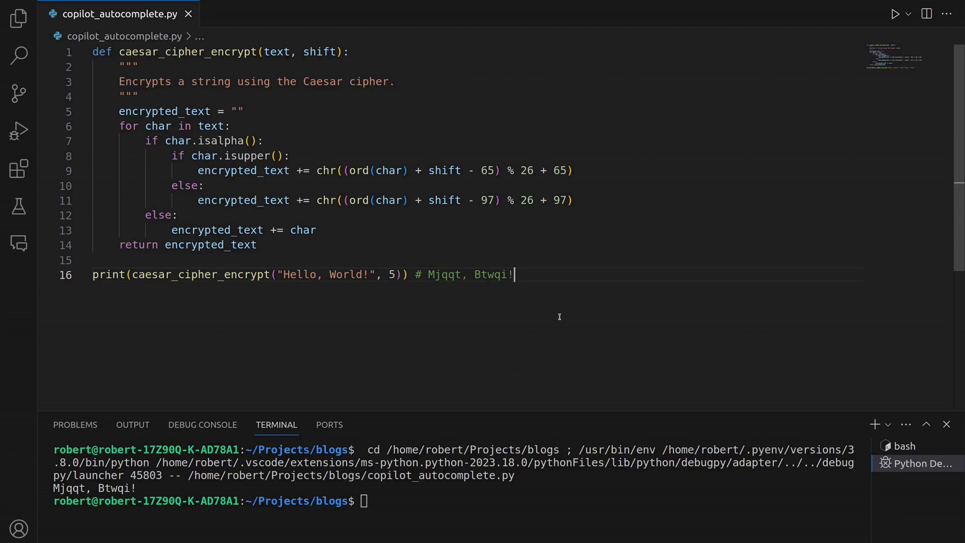
left_click_drag(171, 155, 586, 201)
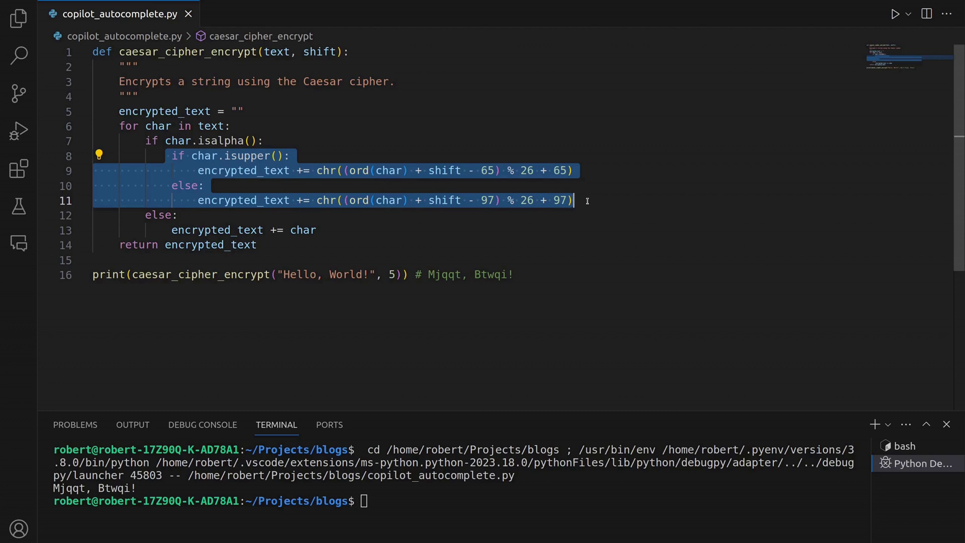
Start def caesar_cipher_decrypt(text, shift): below the print test, fixing a stray letter in the name
left_click(533, 274)
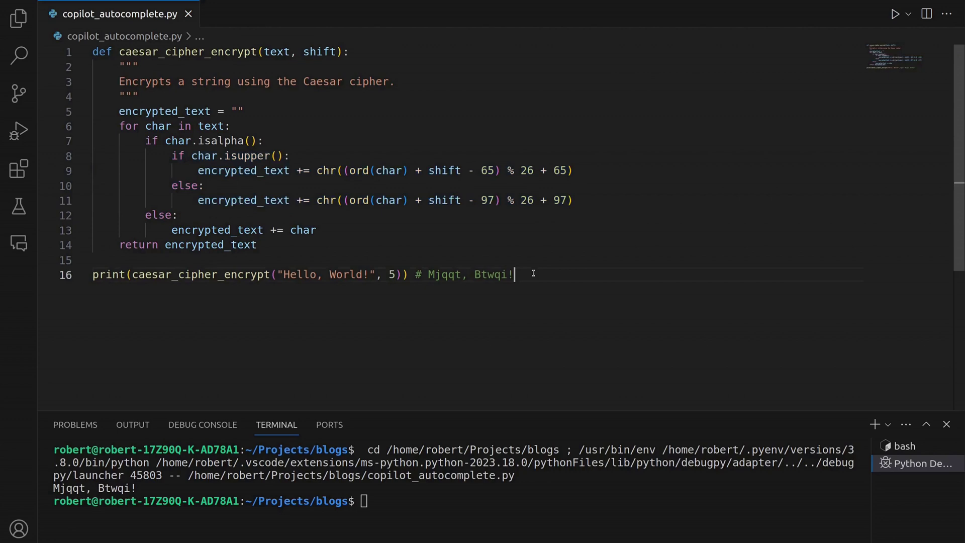
key("Return")
key("Return")
type("def ")
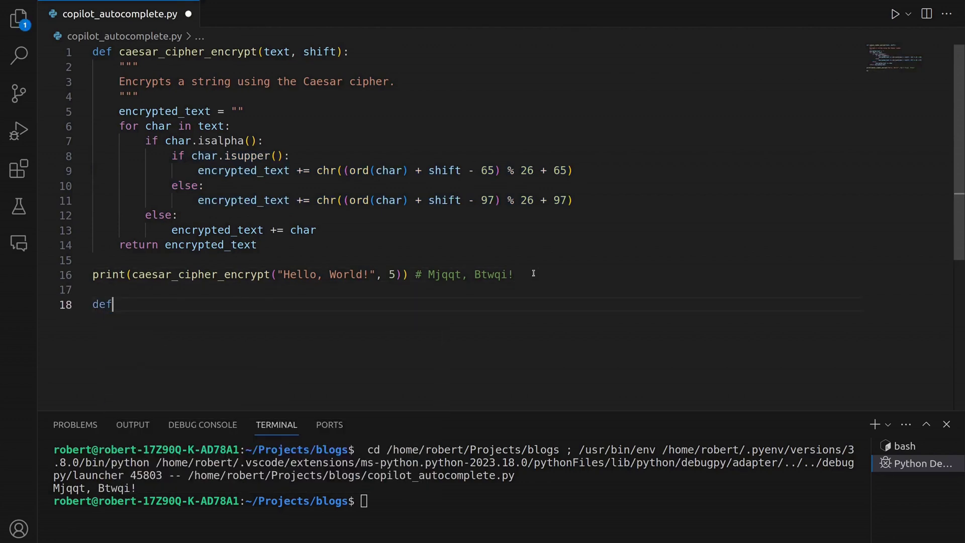
type("cae")
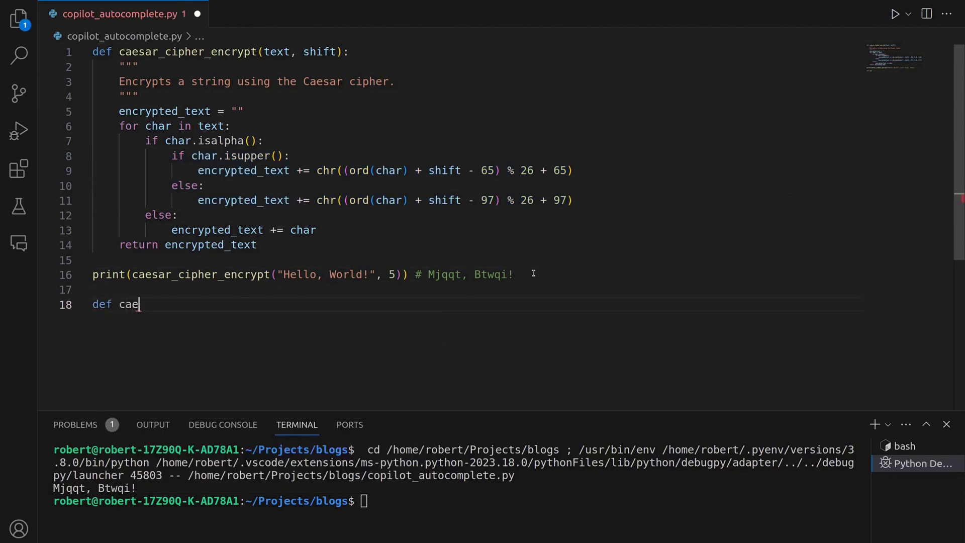
type("sar_cipher")
type("_decrypto")
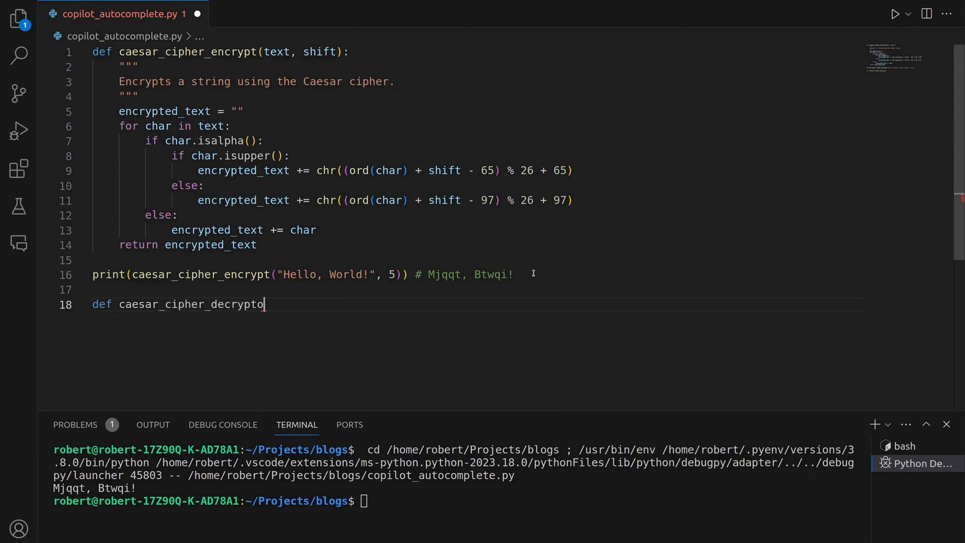
key("BackSpace")
type("(te")
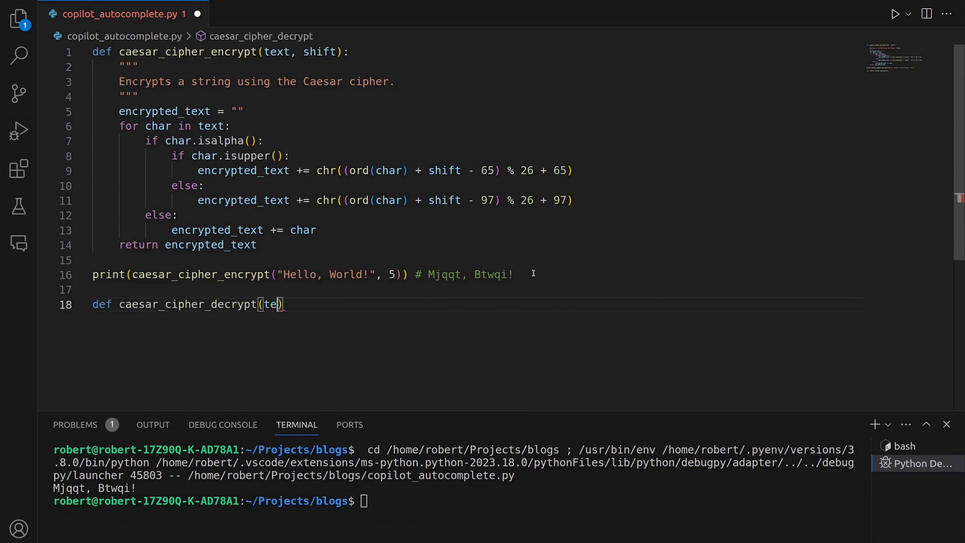
type("xt, shift")
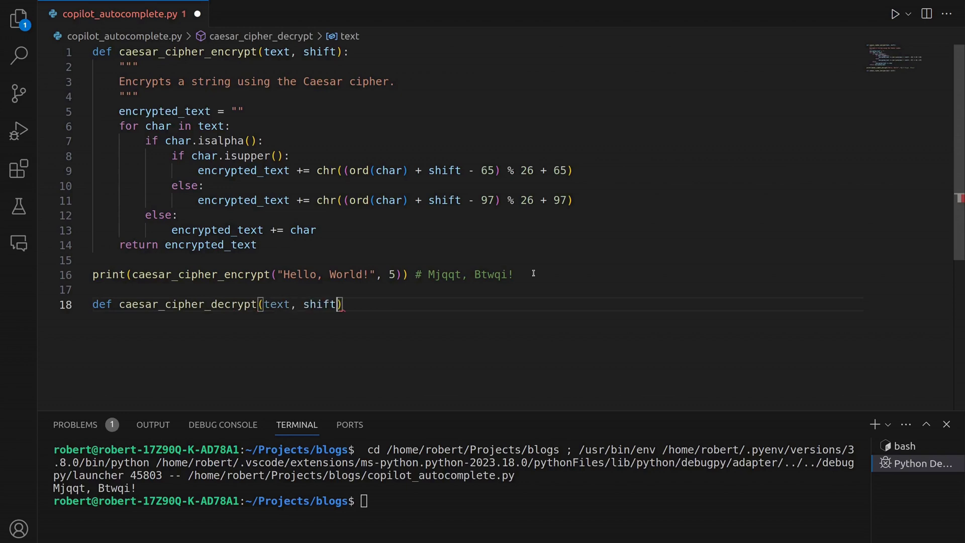
type("):")
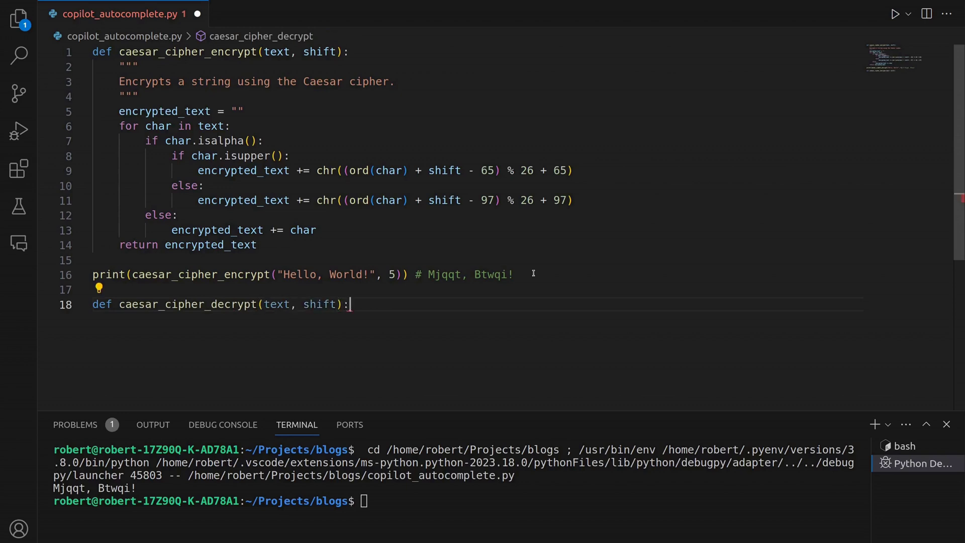
key("Return")
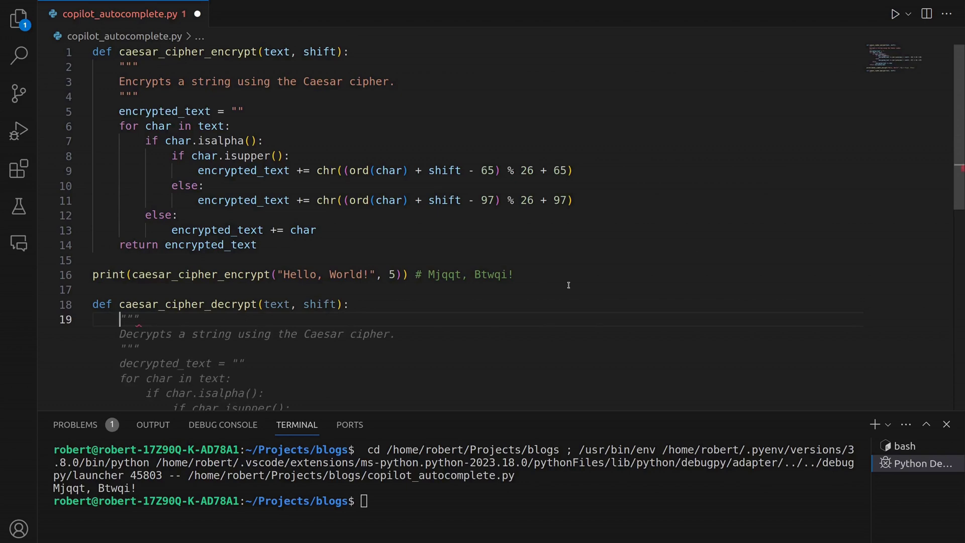
scroll(423, 233, "down", 2)
mouse_move(257, 334)
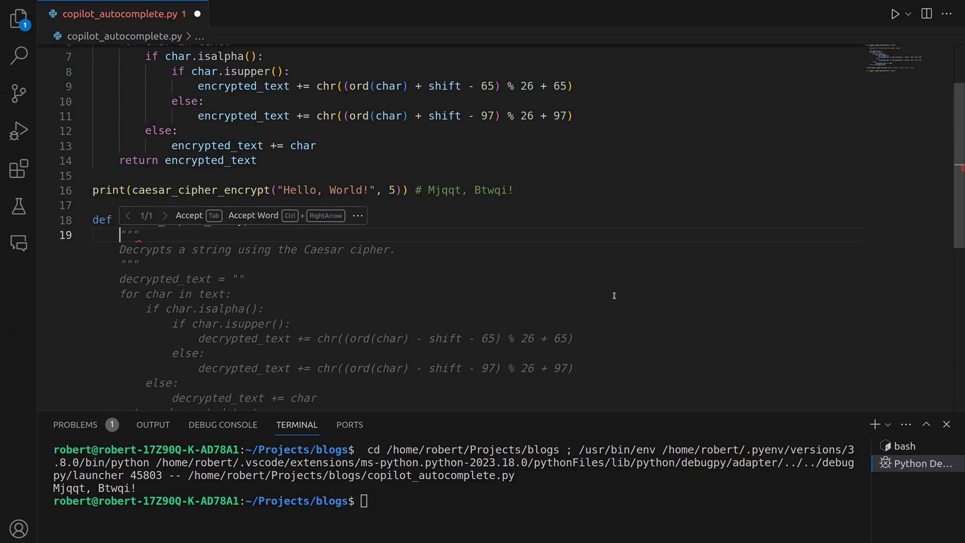
scroll(453, 294, "down", 2)
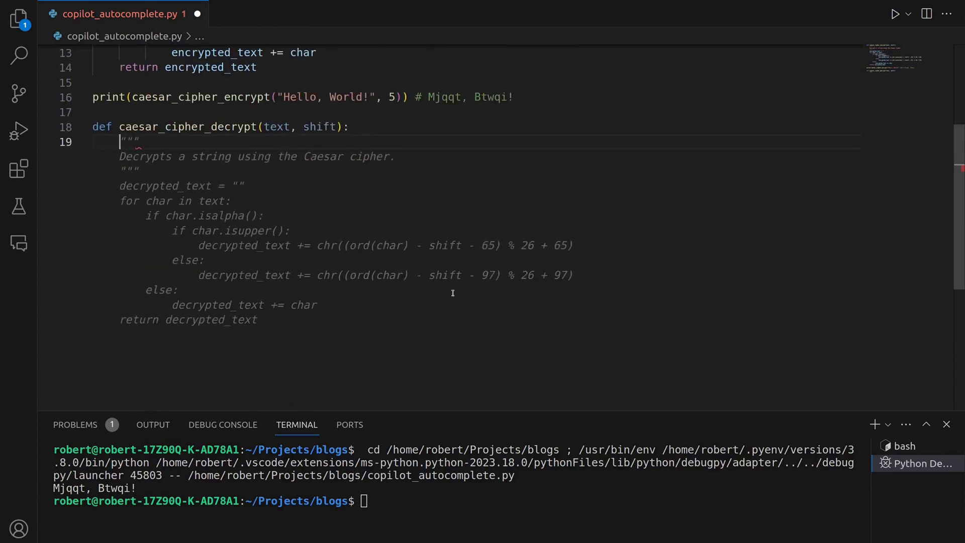
Accept the suggested decrypt body returning decrypted_text and add blank lines for test code
key("Tab")
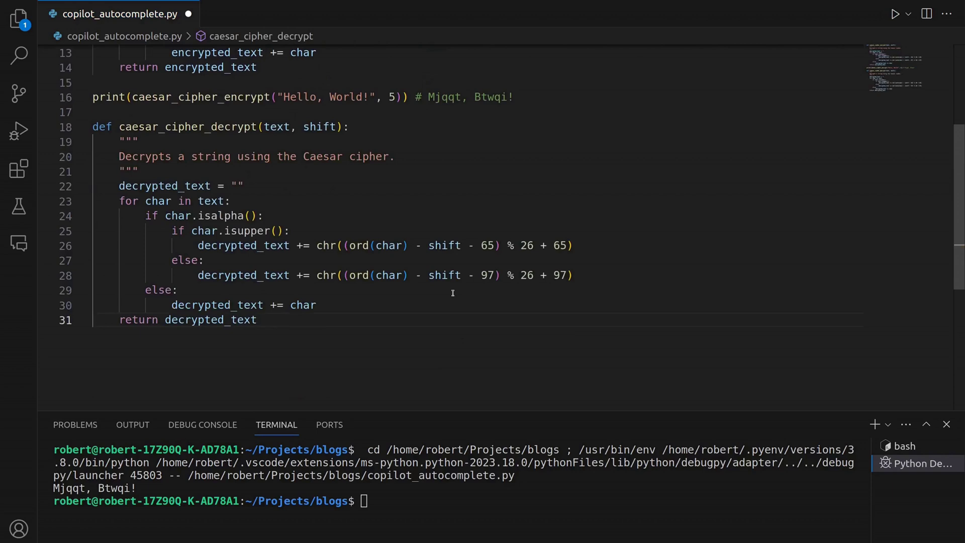
key("Return")
key("Return")
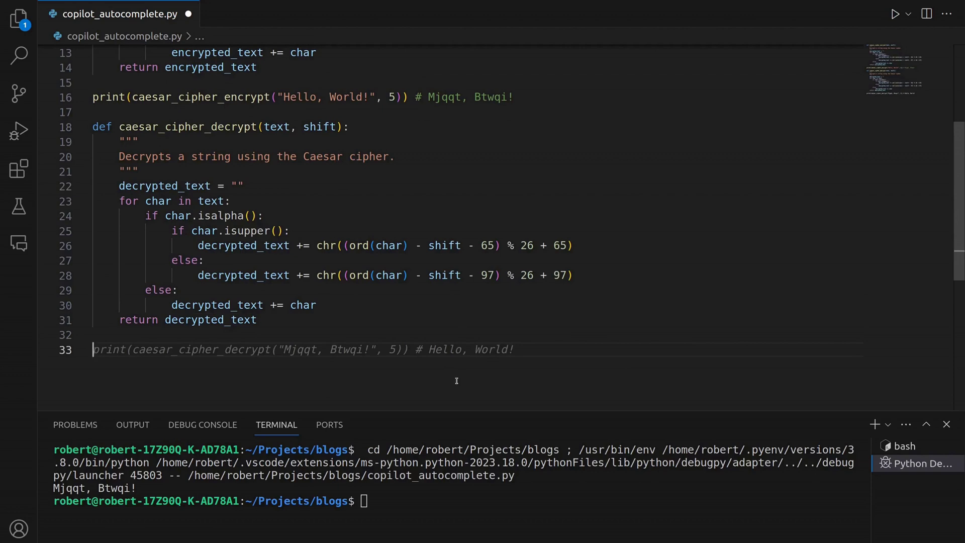
mouse_move(302, 349)
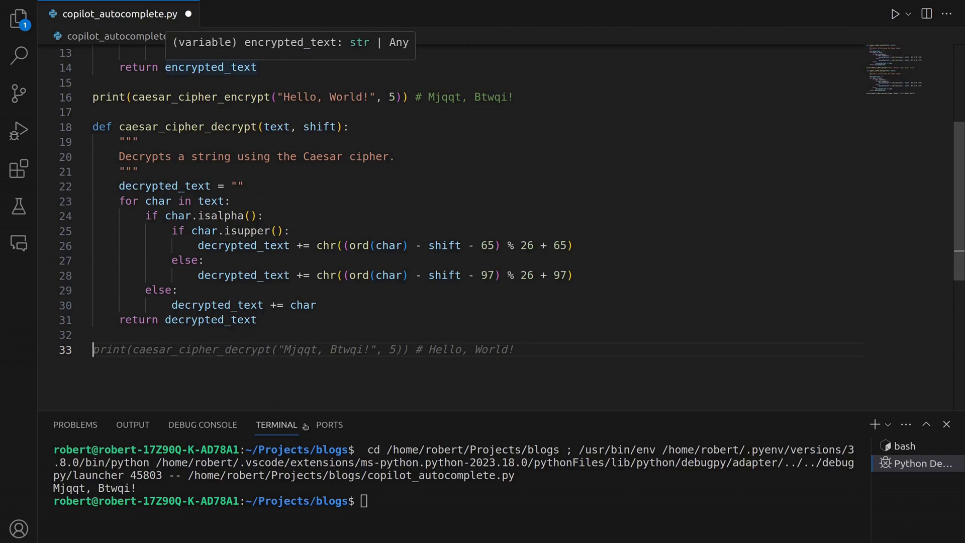
mouse_move(378, 350)
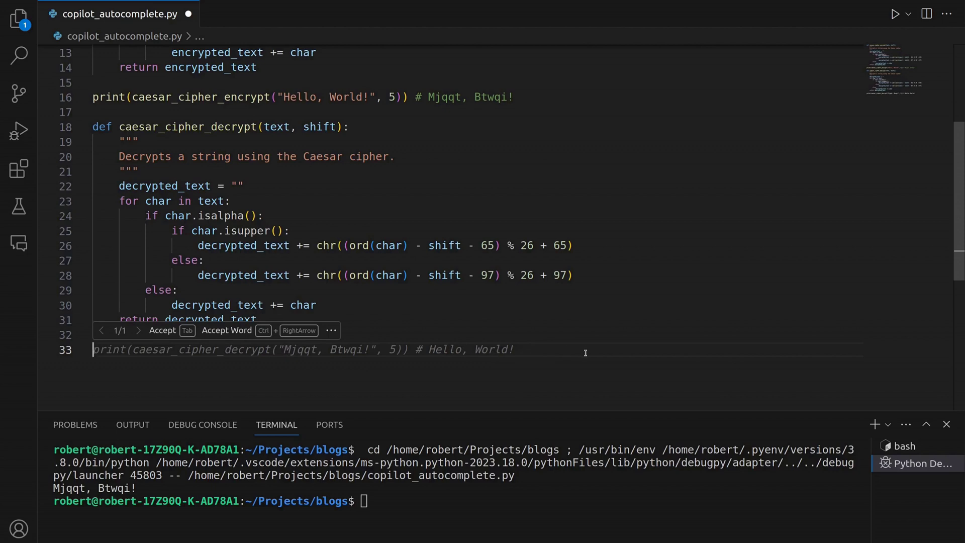
key("Return")
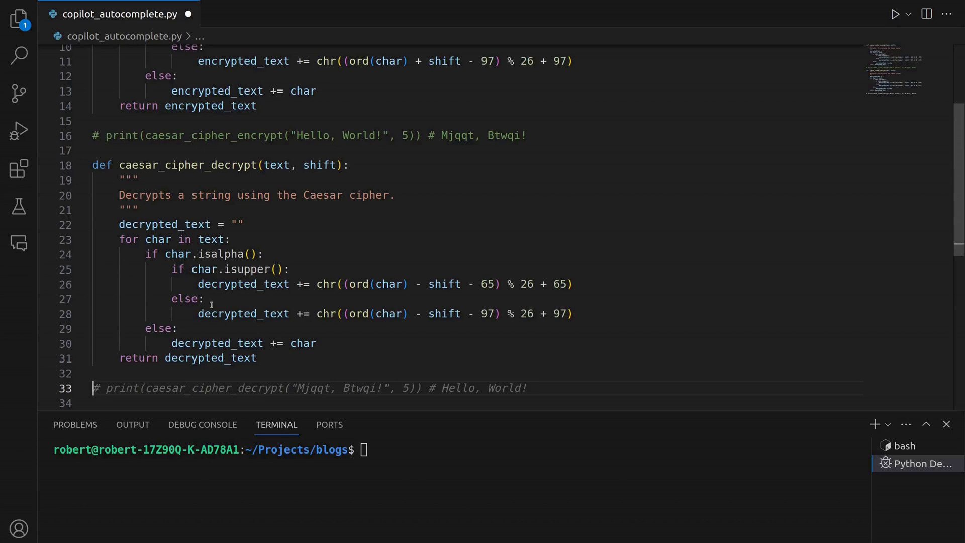
scroll(211, 305, "down", 2)
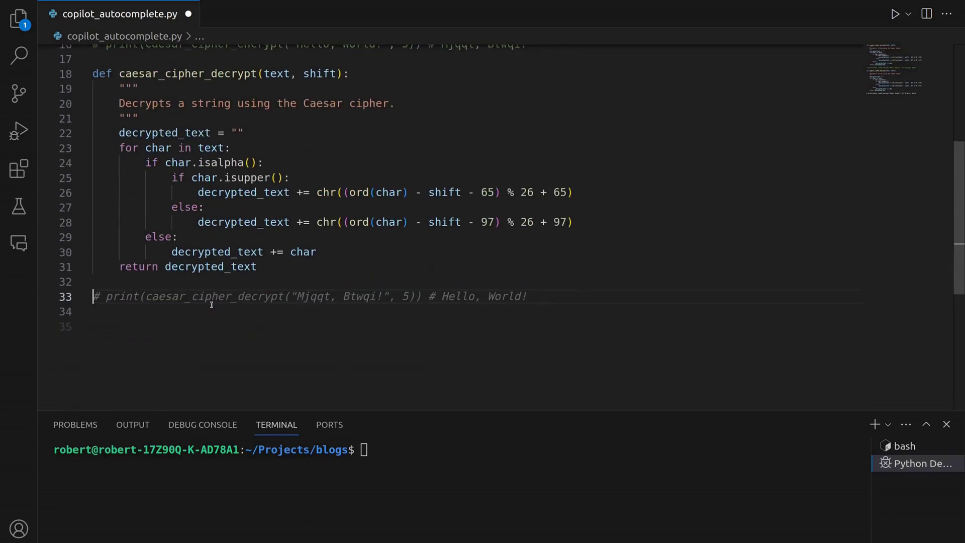
type("text = ")
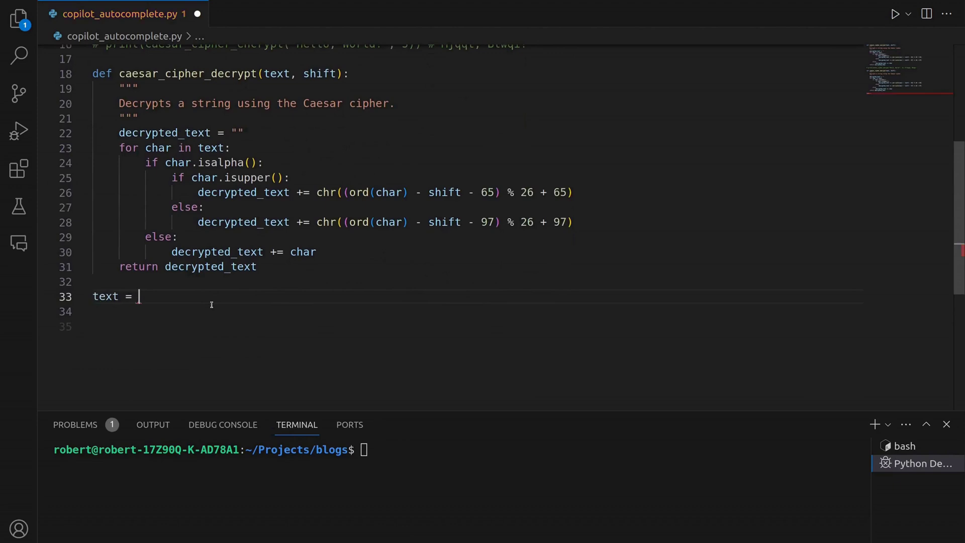
type("'")
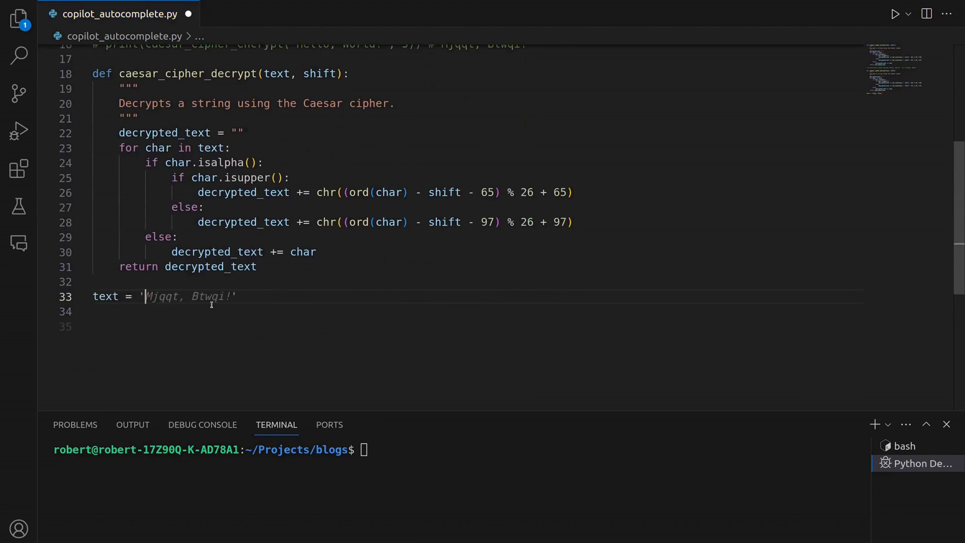
type("Hello, H")
type("ackr!'")
After text = 'Hello, Hackr!', add enc_text = caesar_cipher_encrypt(text, 5) and print the encrypted text
key("Return")
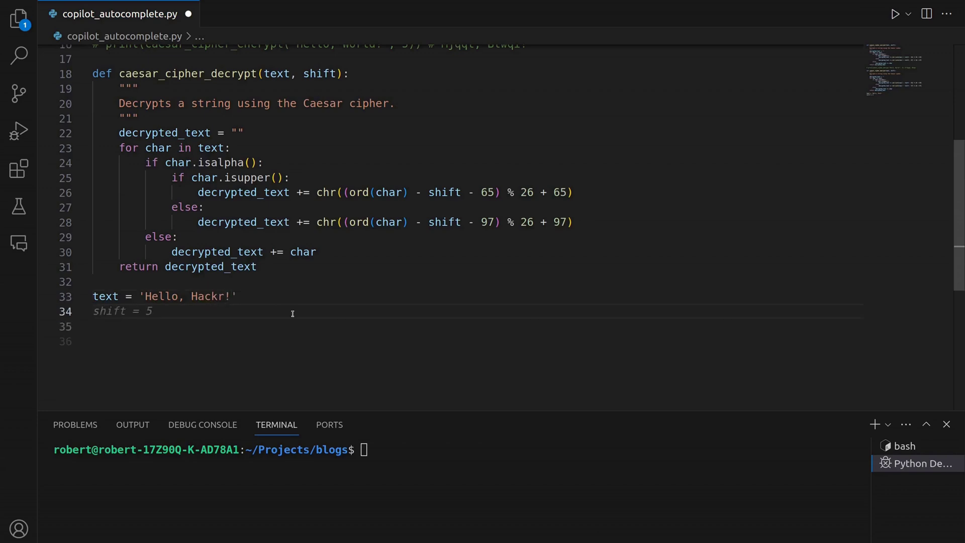
scroll(292, 313, "up", 1)
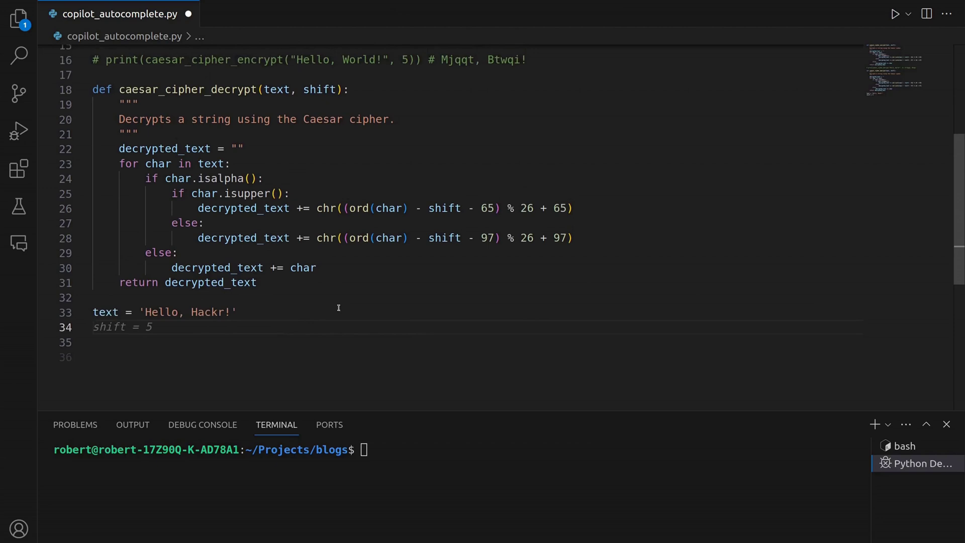
type("enc")
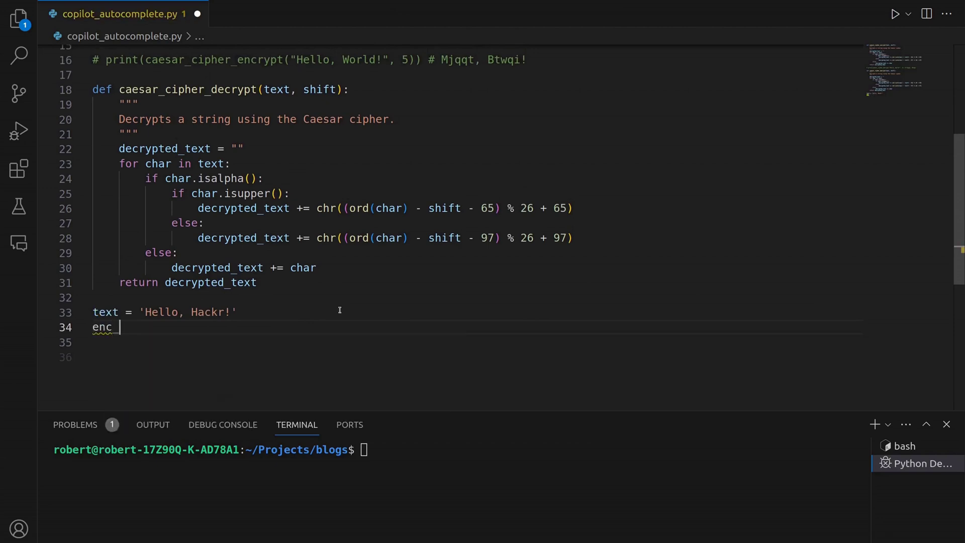
type("_text =")
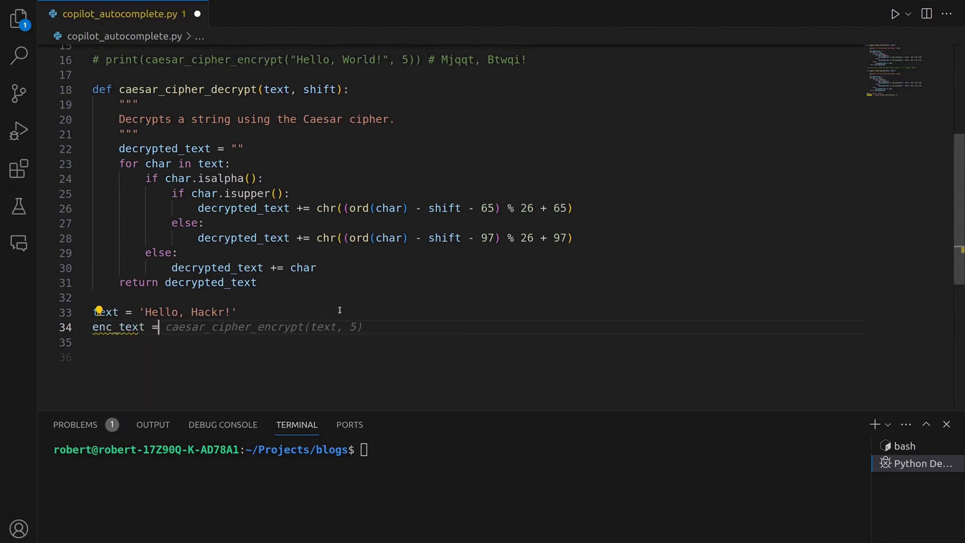
key("Tab")
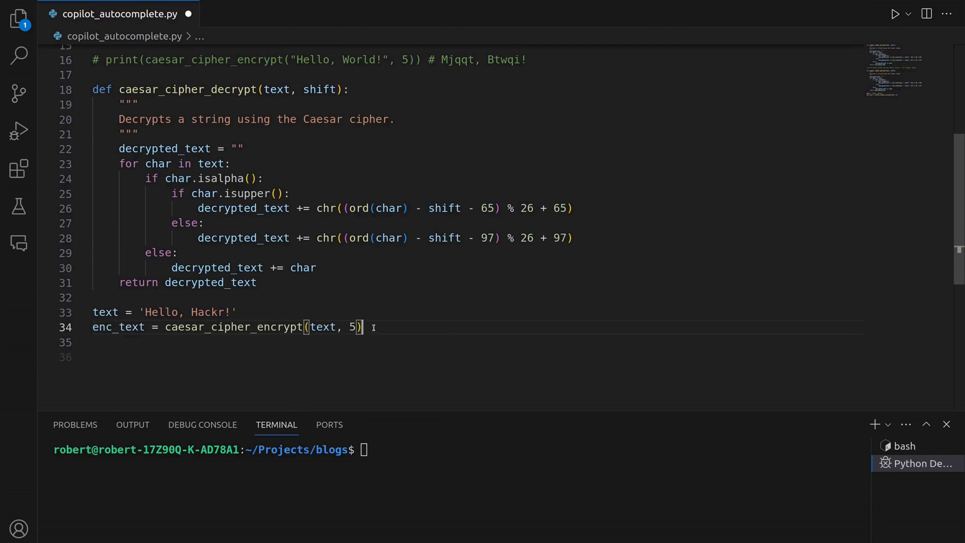
key("Return")
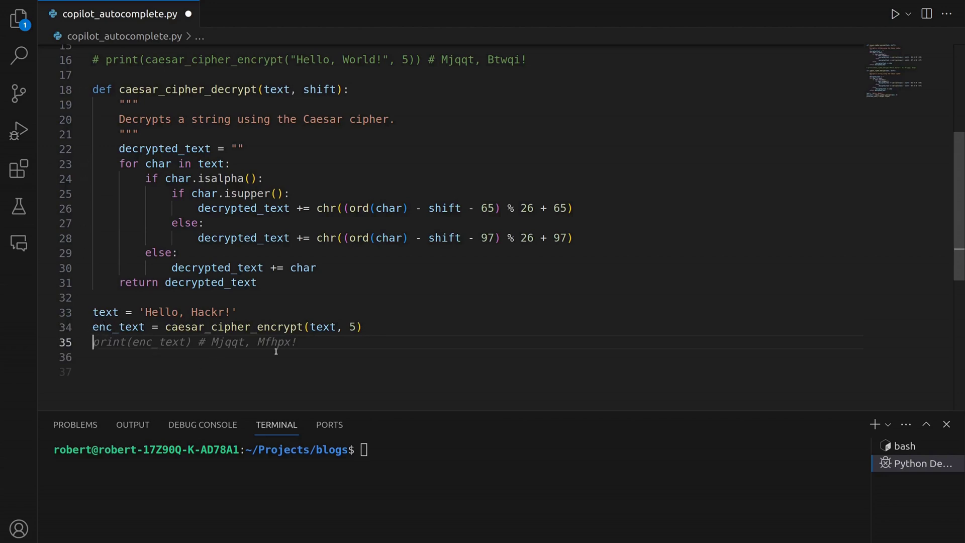
key("Tab")
Add dec_text = caesar_cipher_decrypt(enc_text, 5) and a line for printing dec_text == text
key("Return")
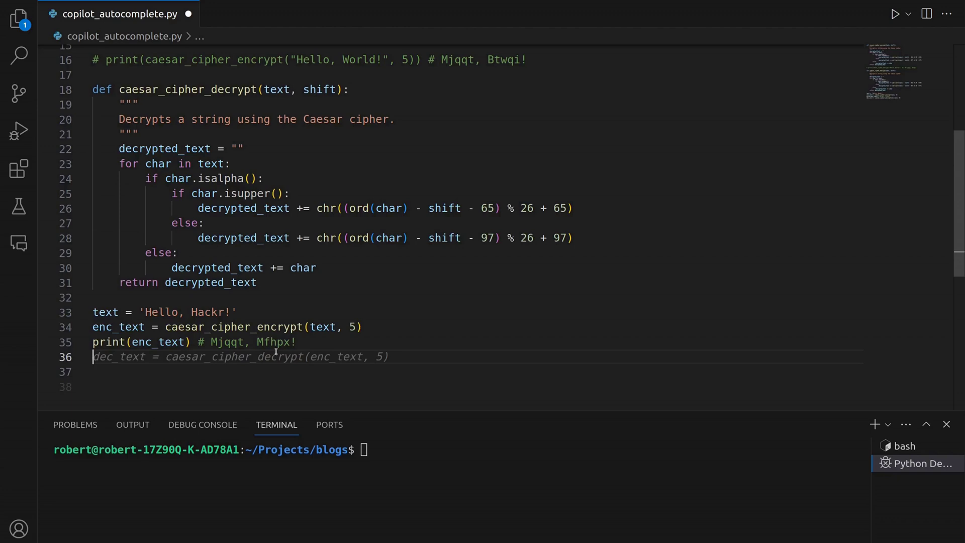
type("dec_text")
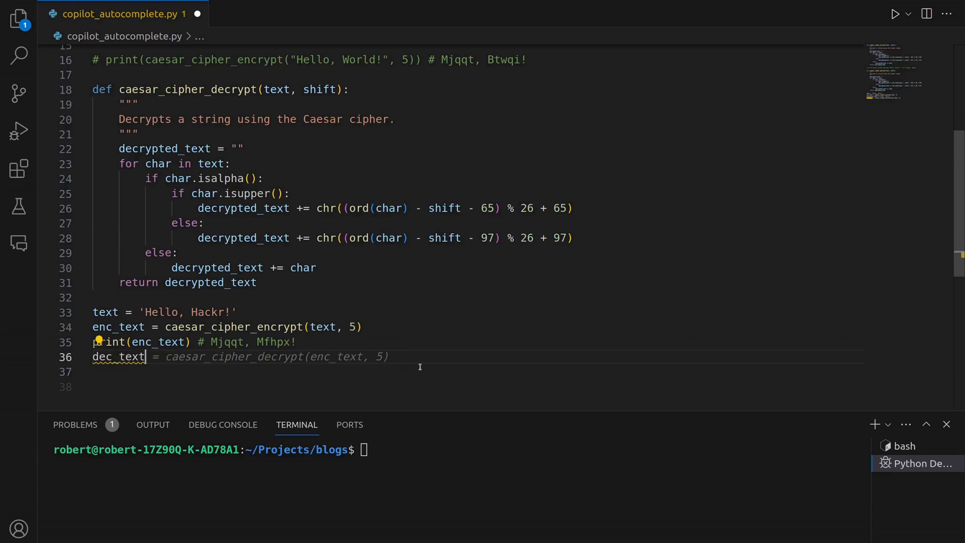
key("Tab")
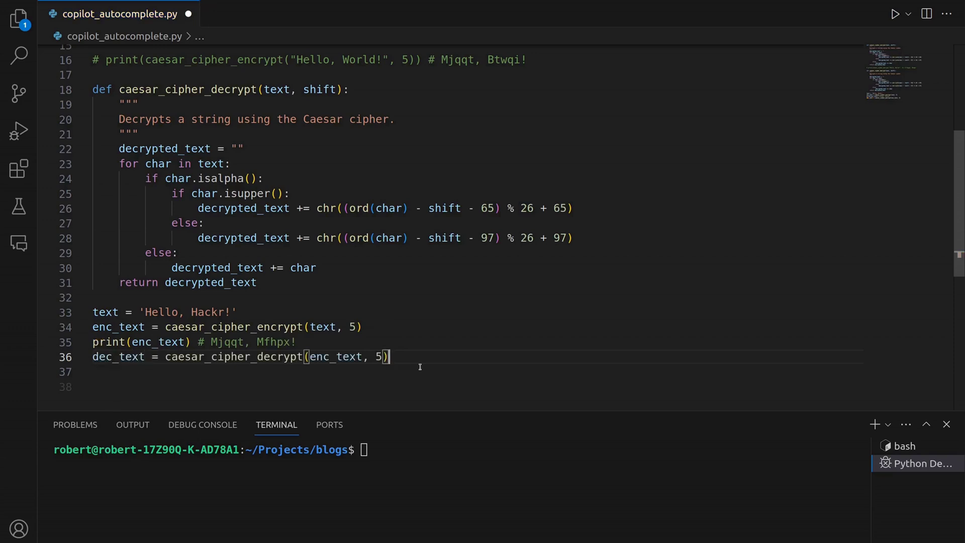
key("Return")
type("pr")
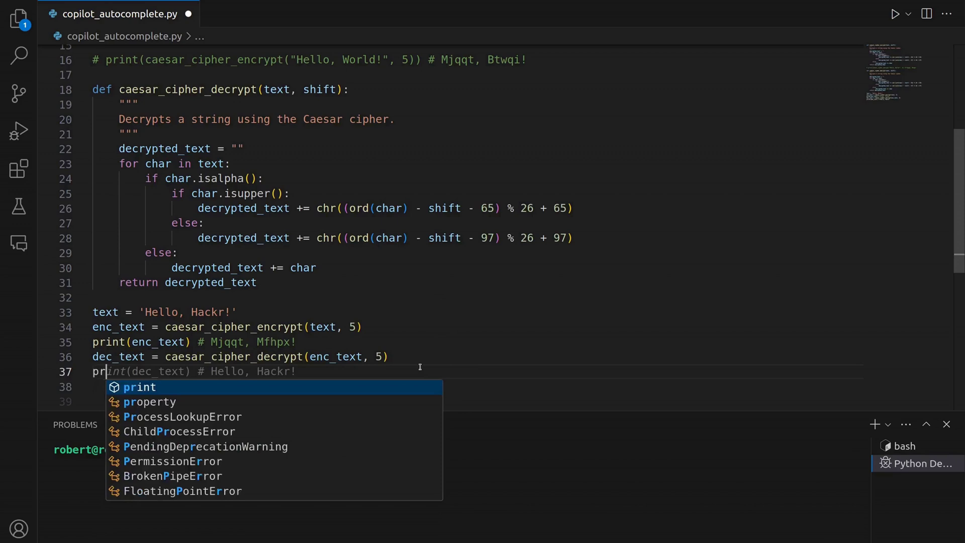
type("int(")
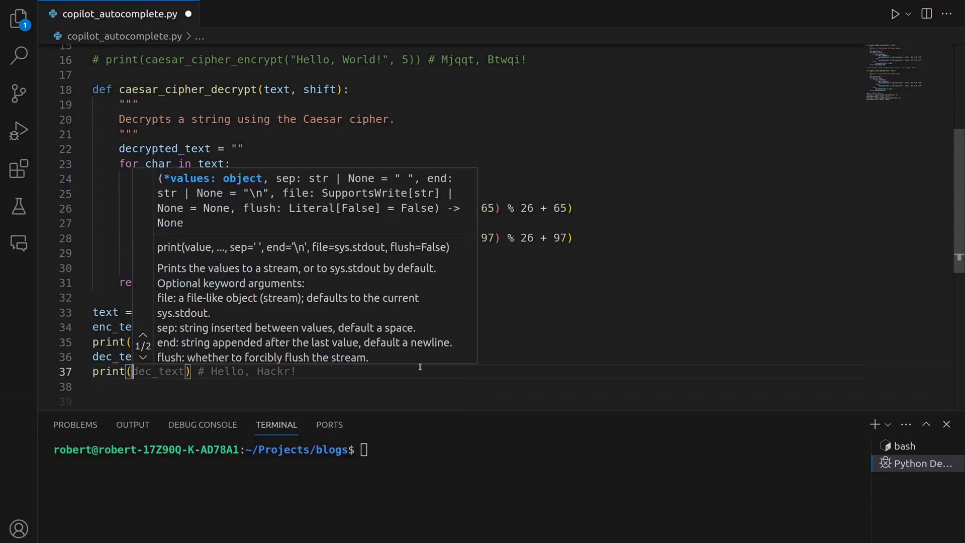
type("dec_")
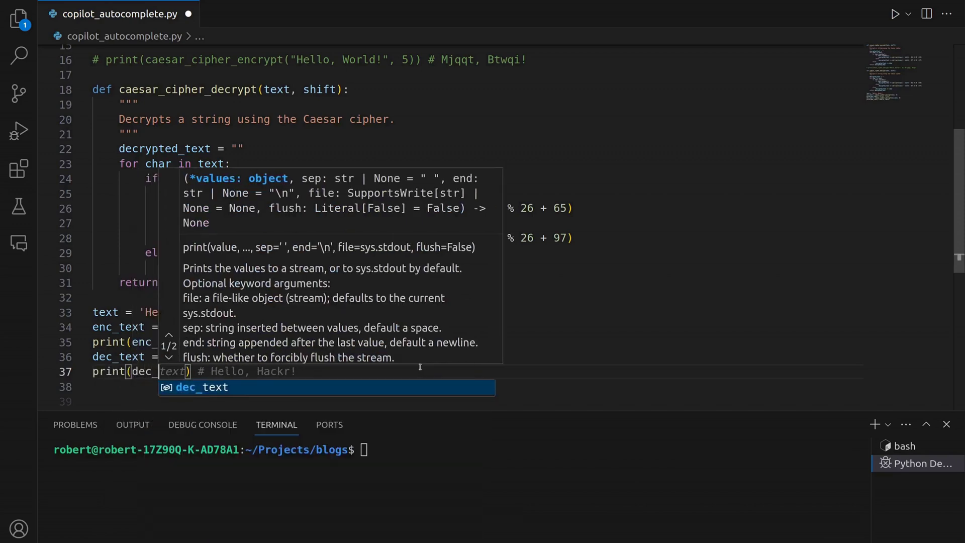
type("text == ")
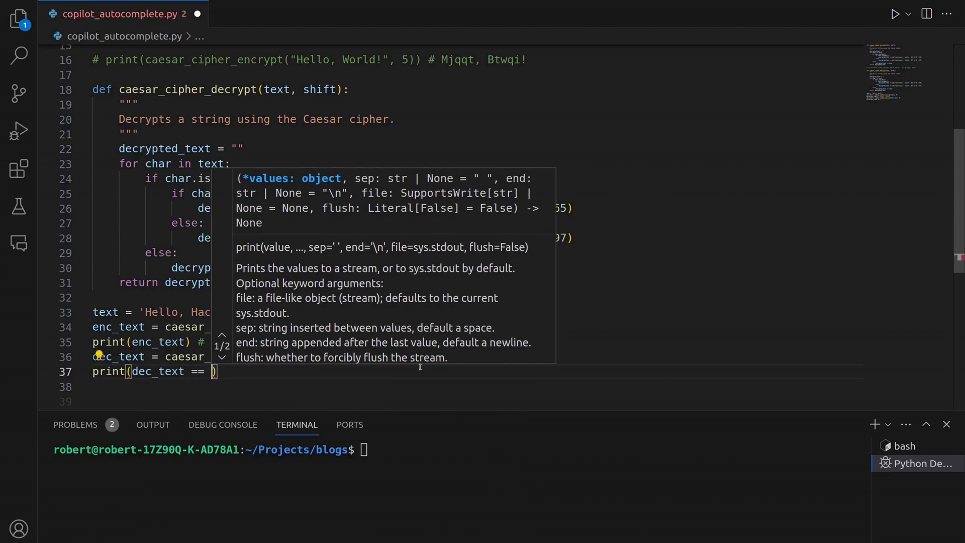
type("text)")
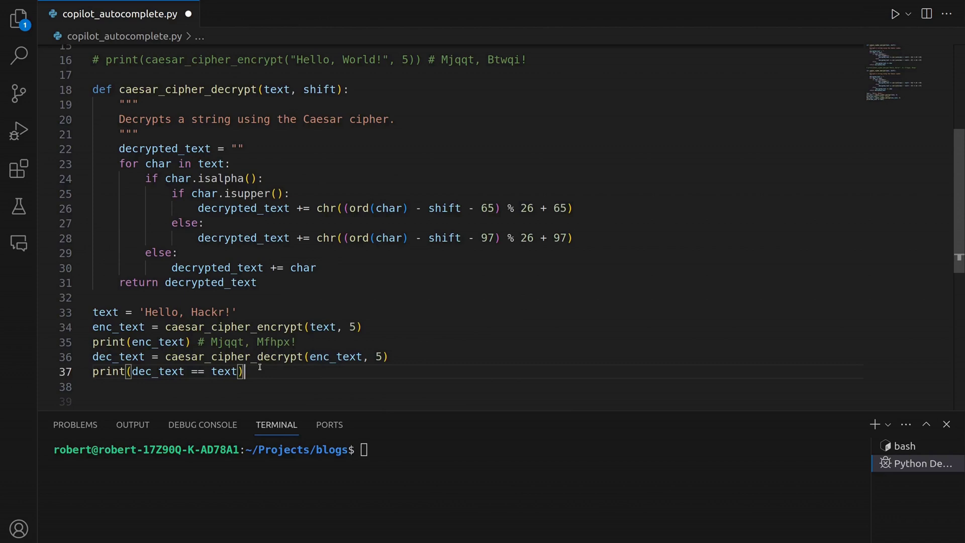
Save and run the script printing 'Mjqqt, Mfhpw!' and True, then select the uppercase decryption formula
key("ctrl+s")
key("F5")
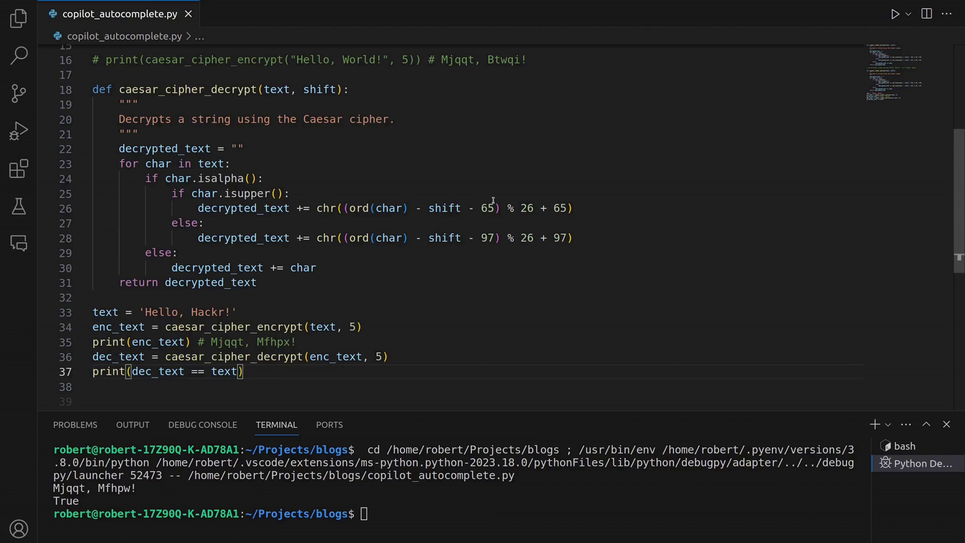
left_click_drag(468, 208, 577, 208)
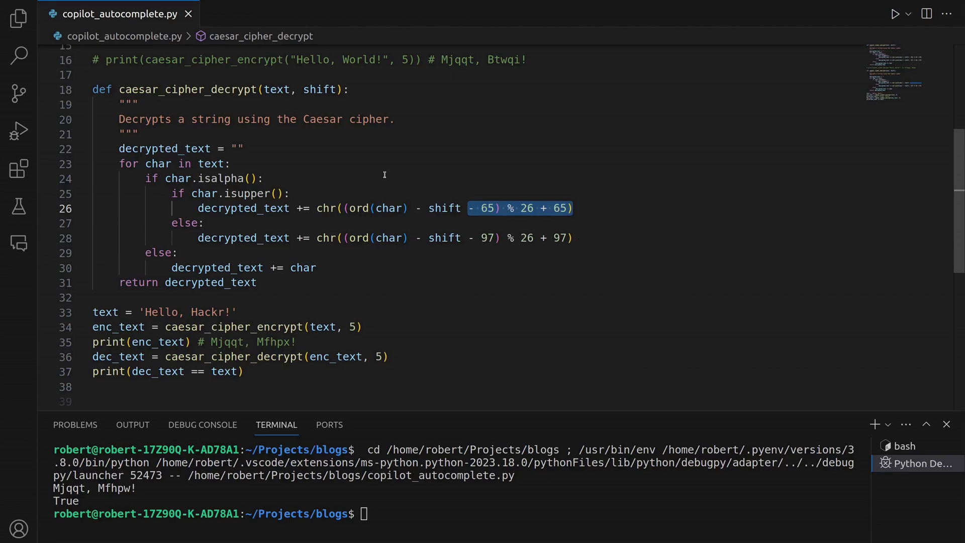
scroll(384, 173, "up", 5)
scroll(384, 172, "down", 4)
scroll(383, 173, "down", 2)
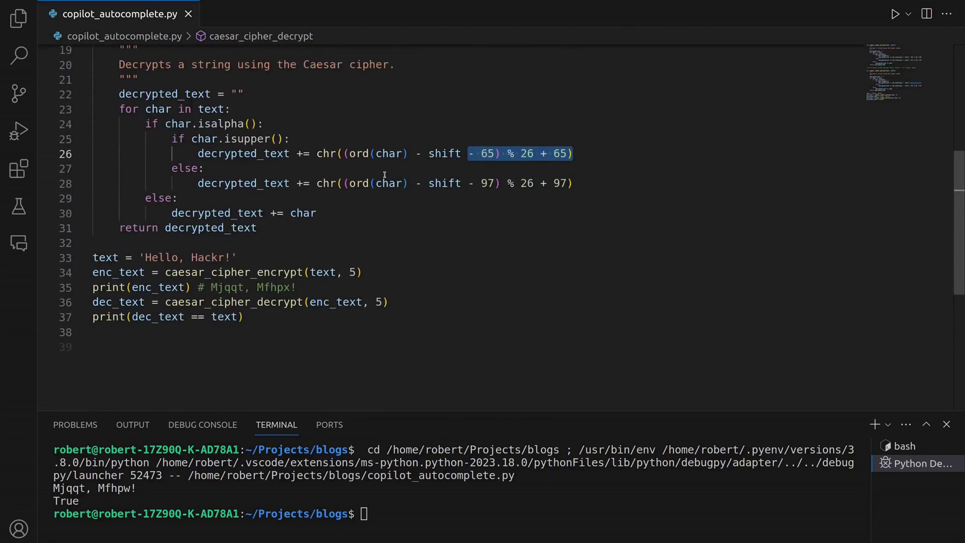
Put the caret on the empty line after the decryption tests
left_click(308, 316)
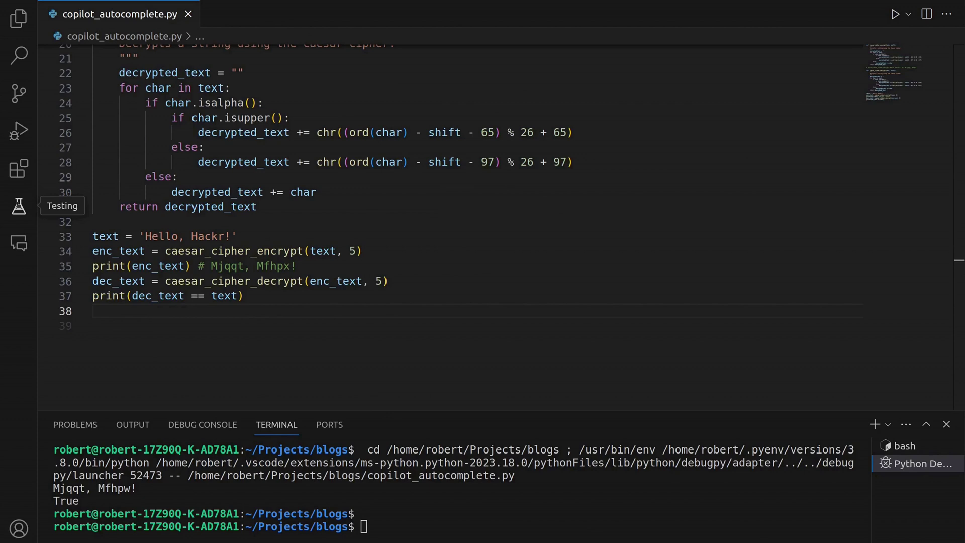
Write def is_palindrome(text): and accept Copilot's docstring and body comparing cleaned text with its reverse
key("Return")
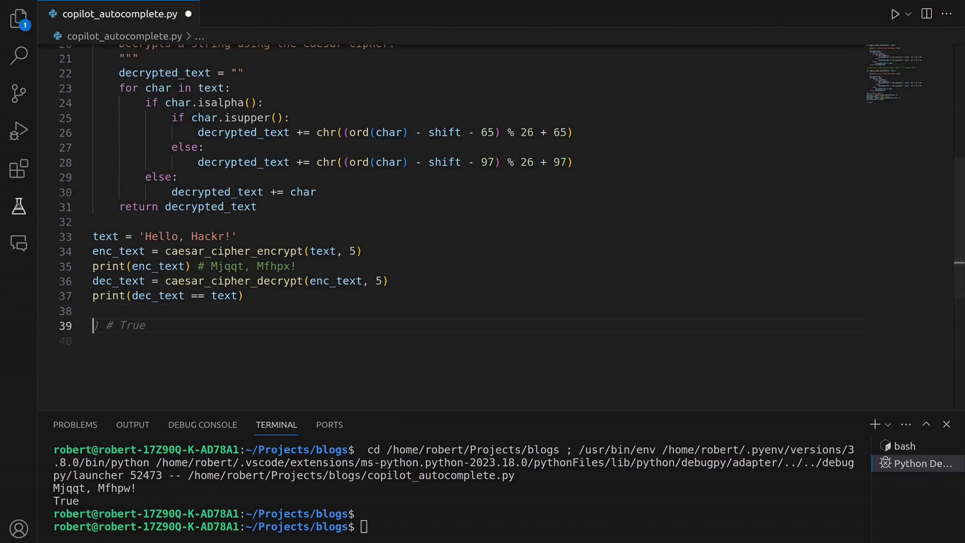
type("def is_p")
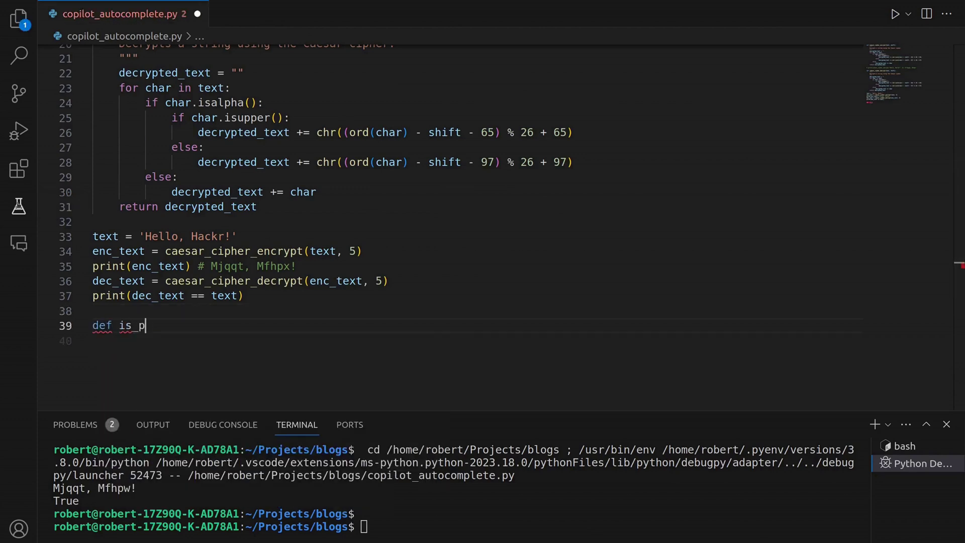
type("alindrome")
type("(text)")
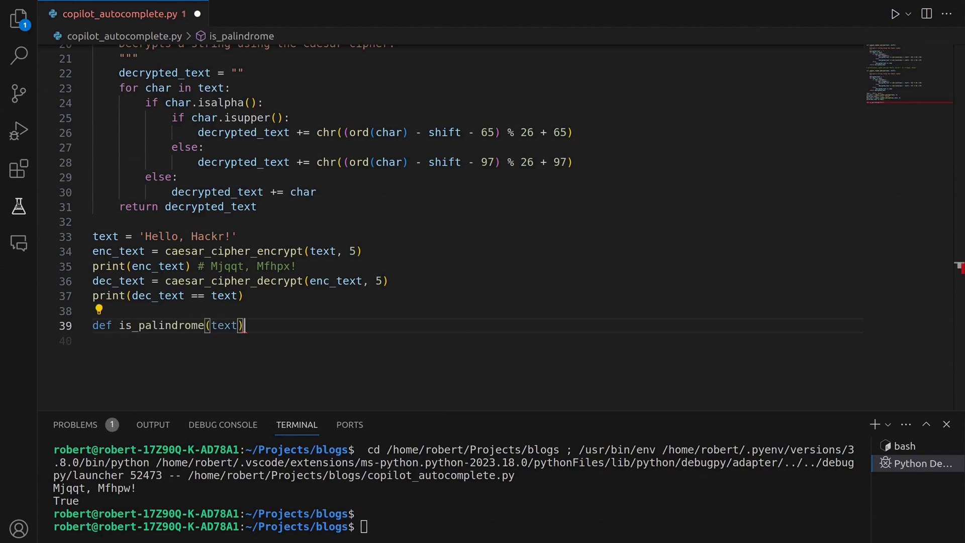
type(":")
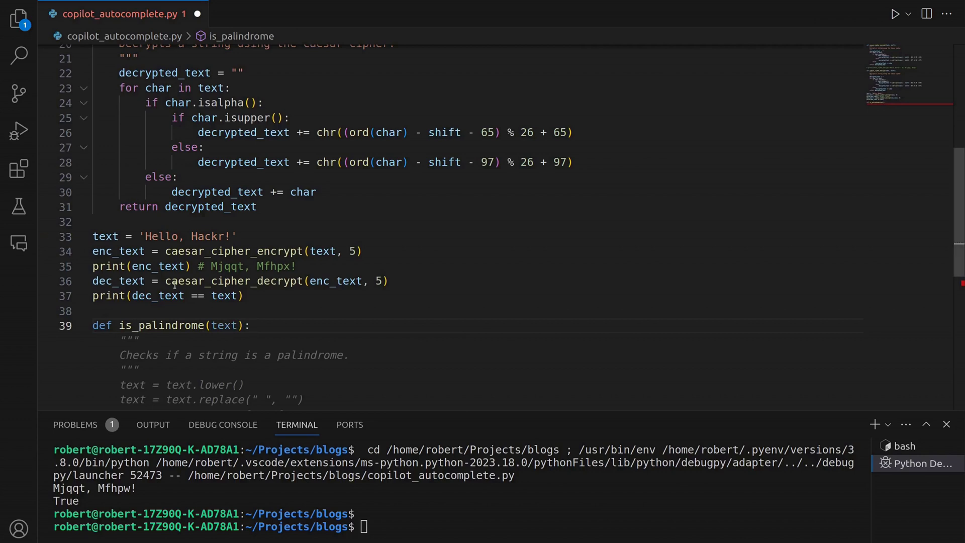
scroll(308, 310, "down", 2)
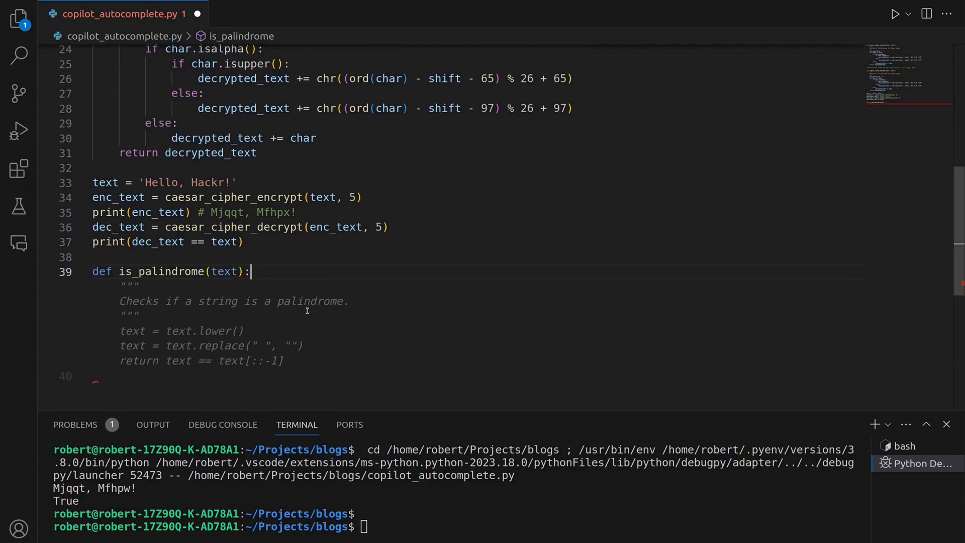
mouse_move(234, 369)
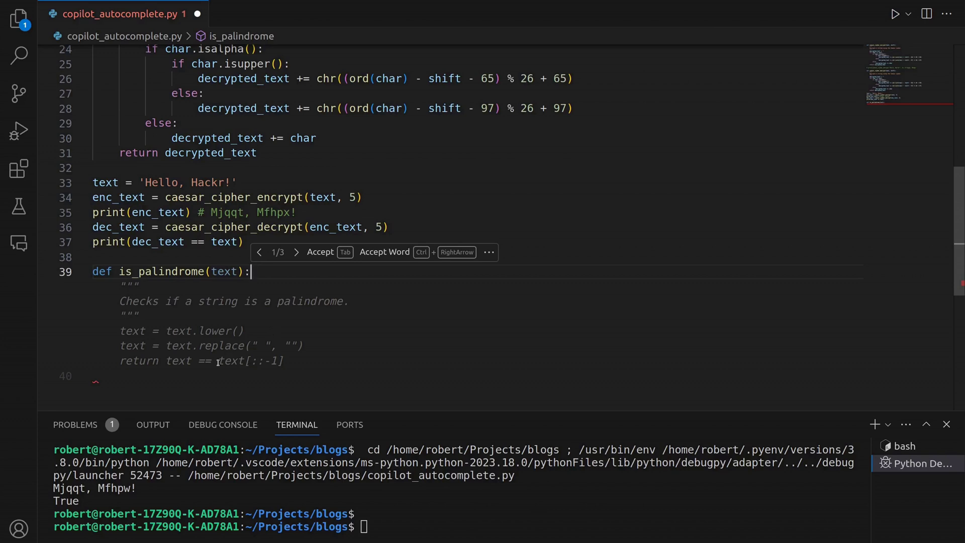
key("Escape")
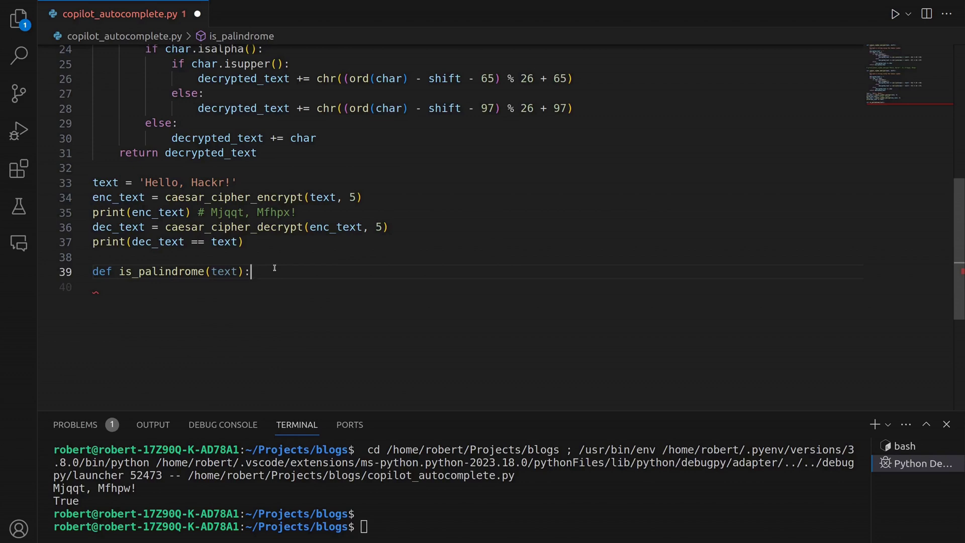
key("Return")
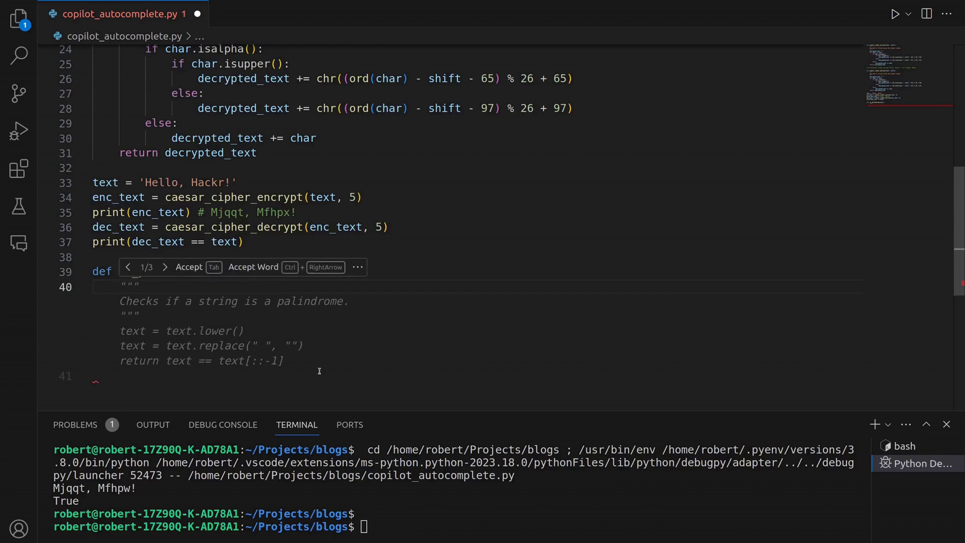
key("Tab")
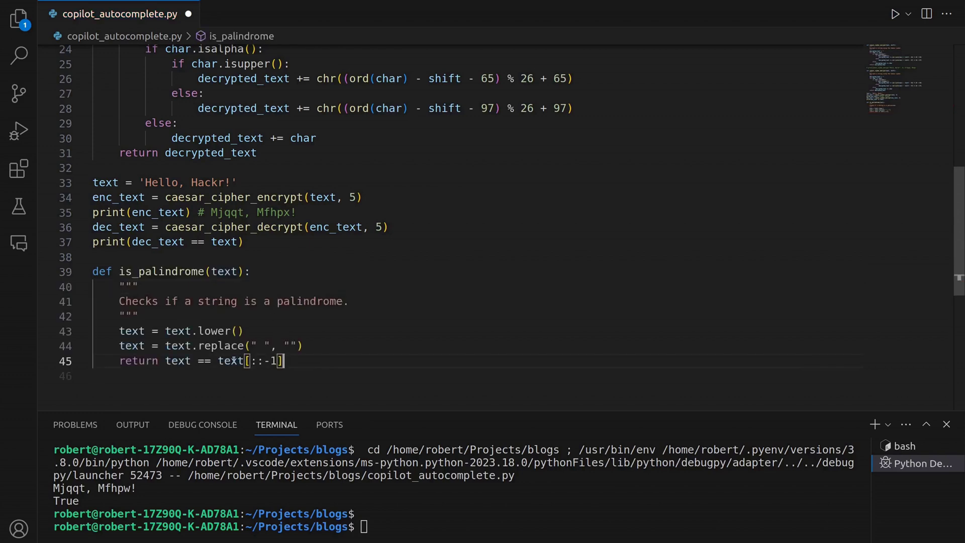
Highlight the [::-1] reversed slice and the return comparison to review them
left_click_drag(218, 362, 286, 362)
left_click(295, 363)
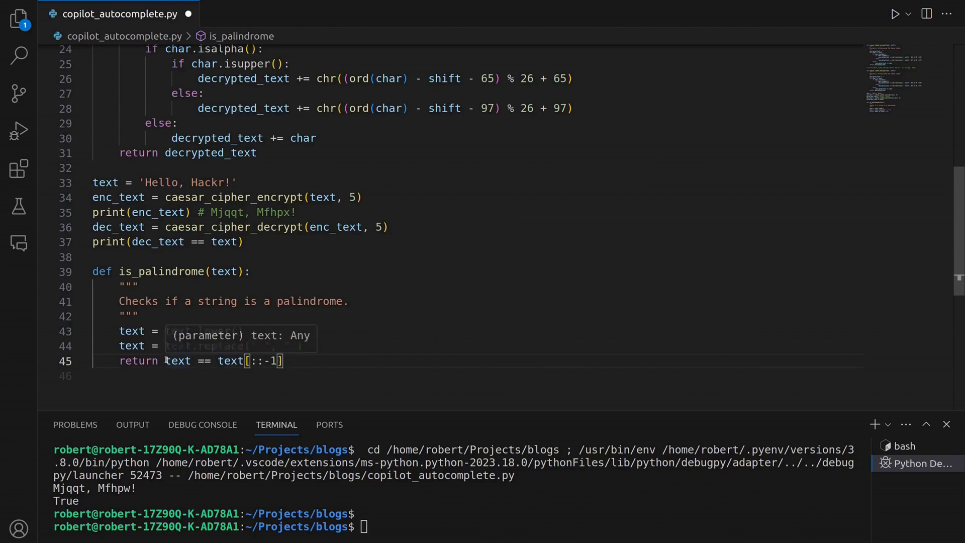
left_click_drag(166, 360, 282, 362)
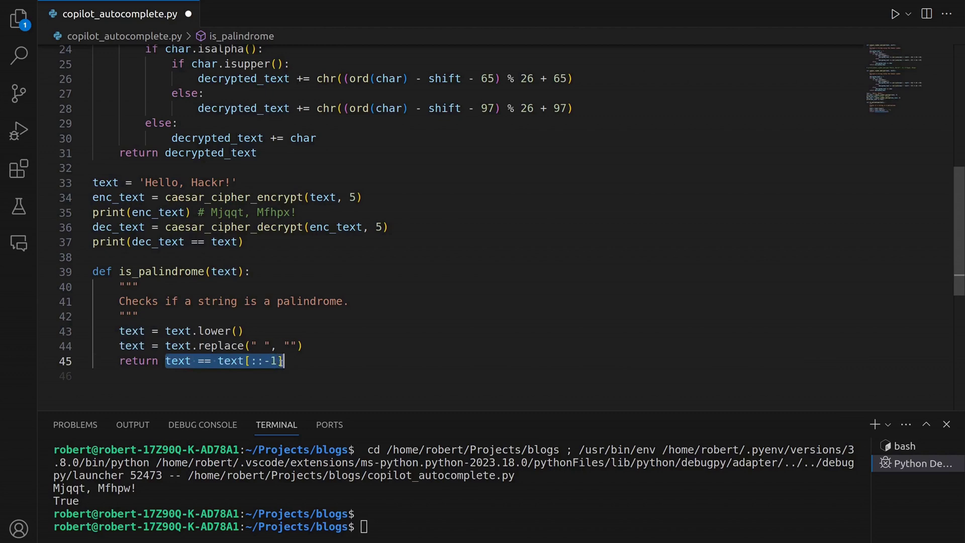
left_click(294, 363)
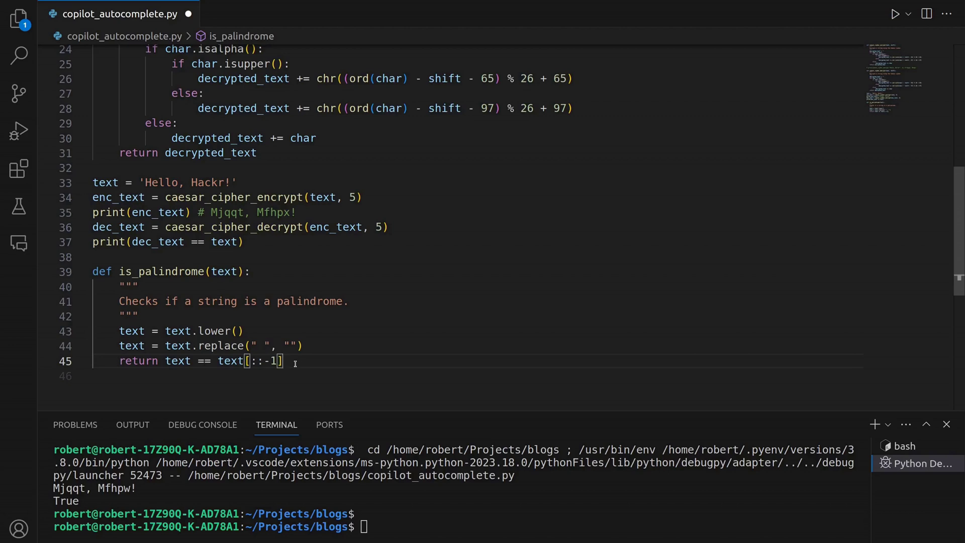
Add the 'A nut for a jar of tuna' and 'Not a palindrome' test prints commented # True and # False
key("Return")
key("Return")
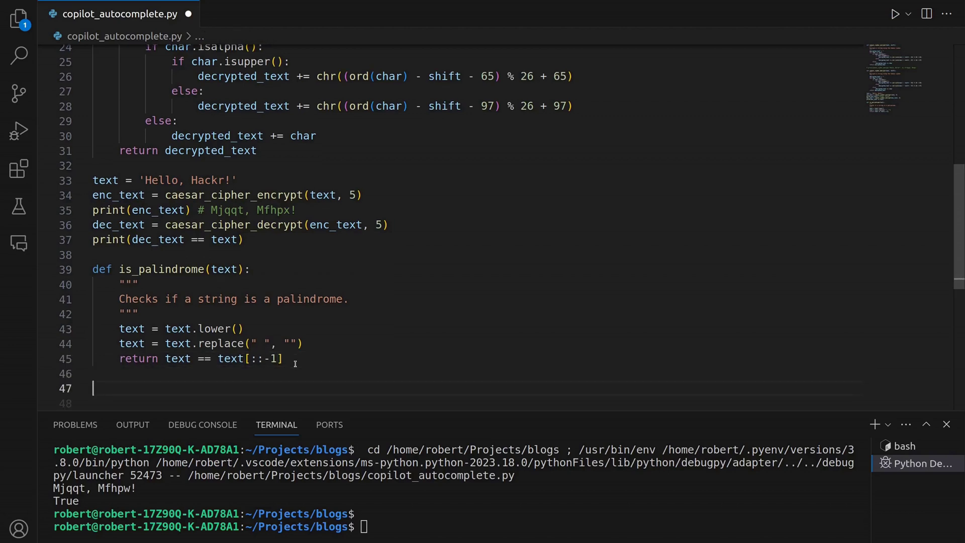
scroll(244, 331, "down", 2)
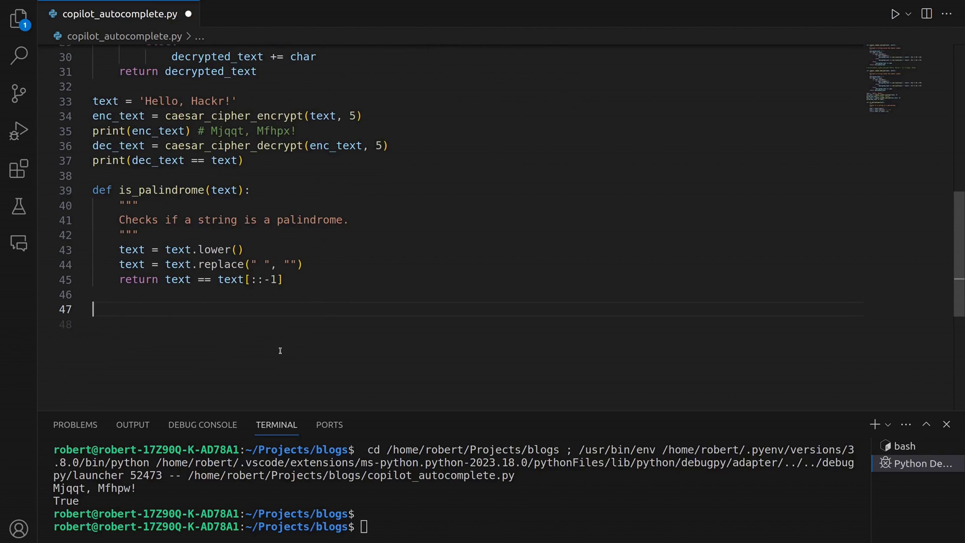
type("print(")
type("is_p")
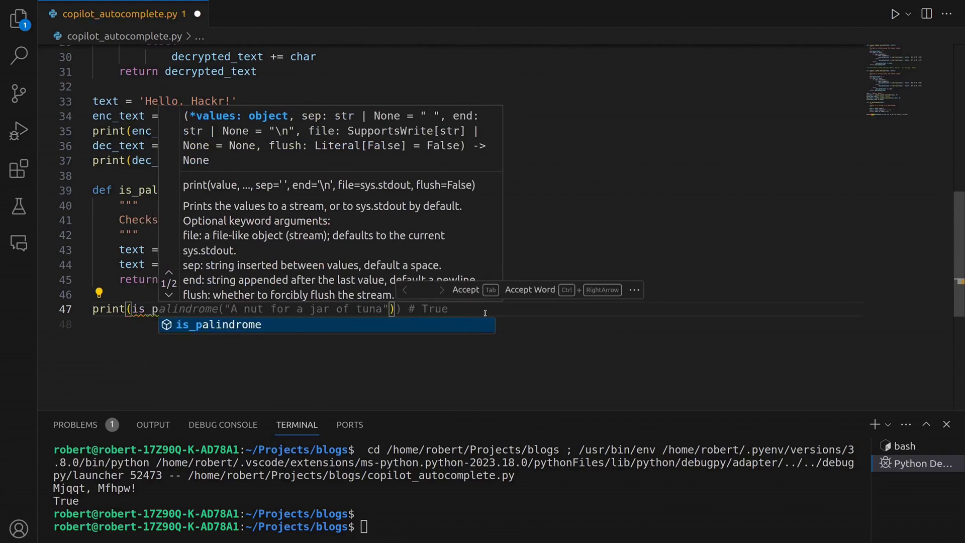
key("Tab")
key("Tab")
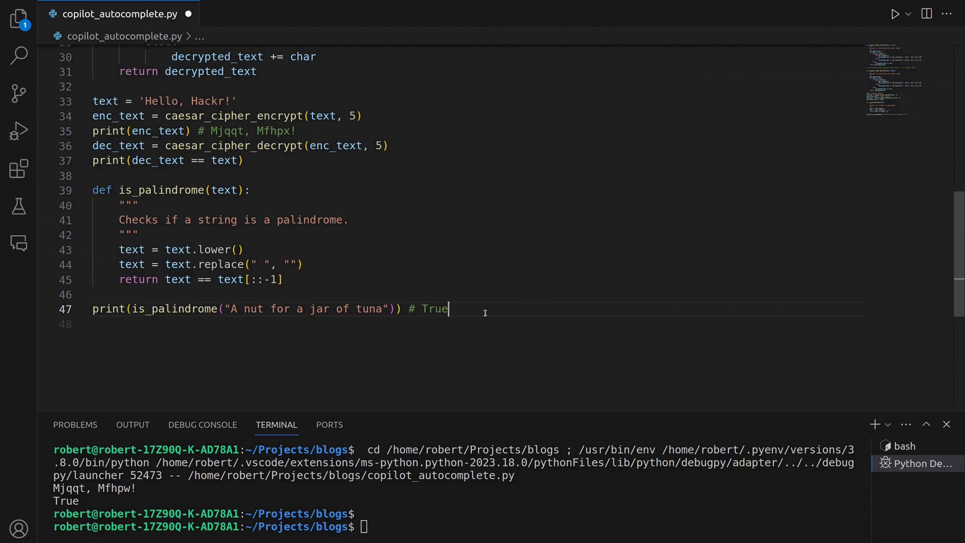
key("Return")
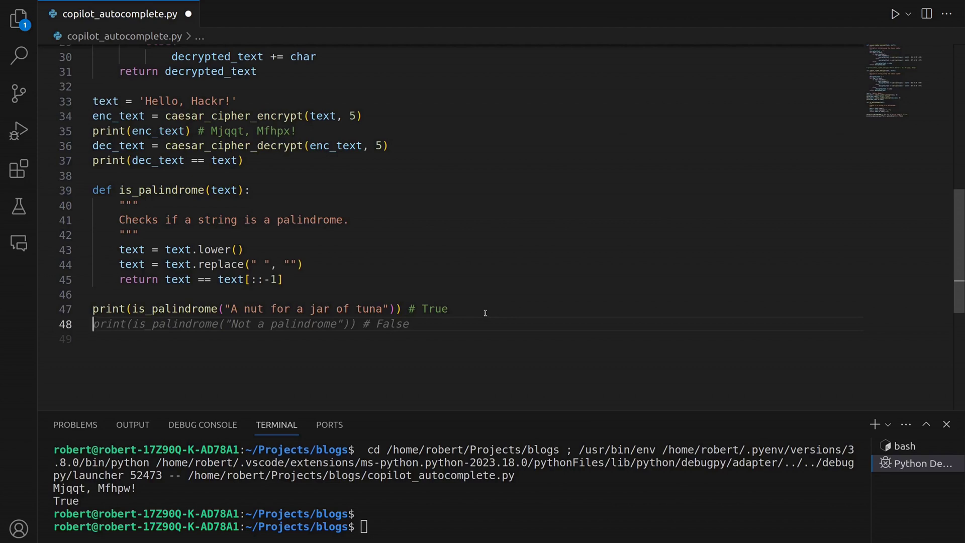
key("Tab")
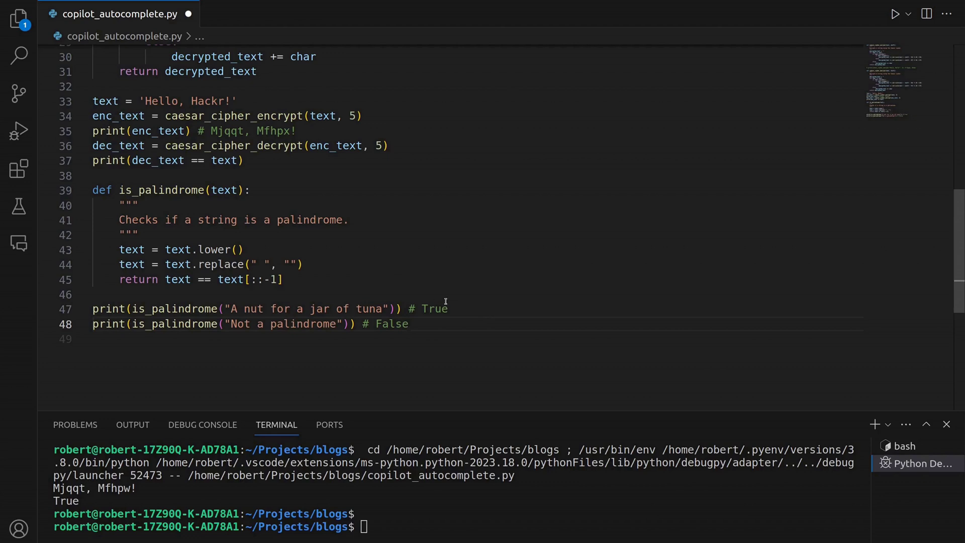
left_click(465, 309)
left_click(416, 323)
Comment out the Caesar cipher test block on lines 33–37
left_click(250, 160)
key("shift+Up")
key("shift+Up")
key("shift+Up")
key("shift+Home")
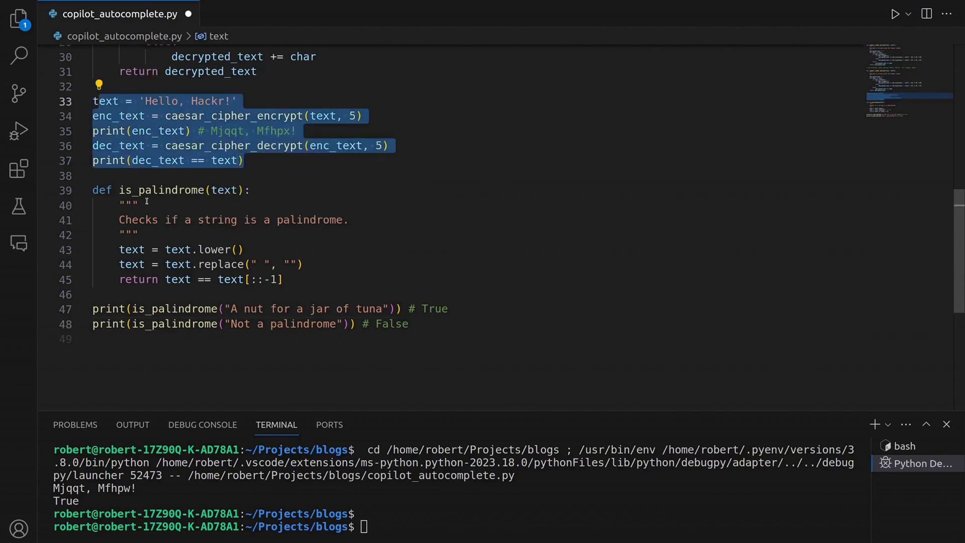
key("ctrl+slash")
Save copilot_autocomplete.py and rerun it so the palindrome tests execute
left_click(435, 325)
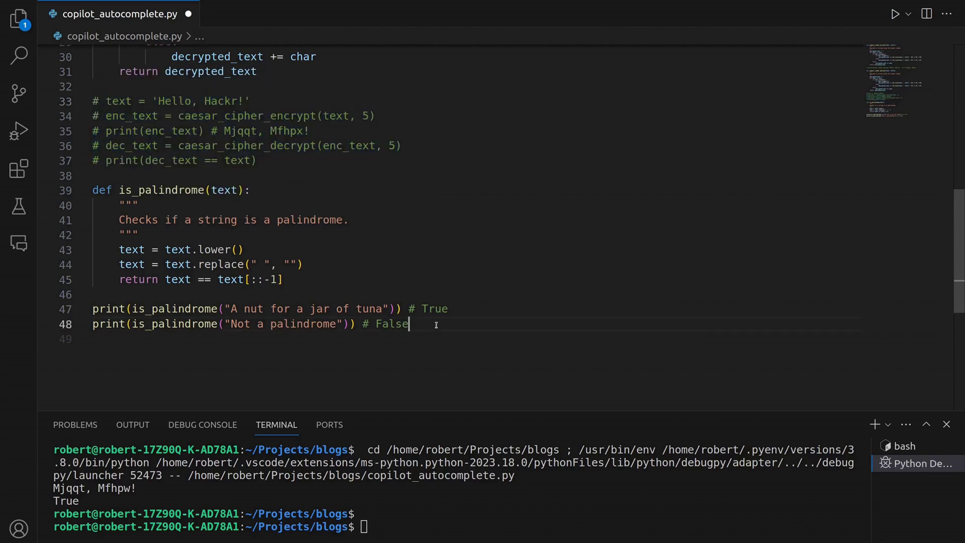
key("ctrl+s")
key("F5")
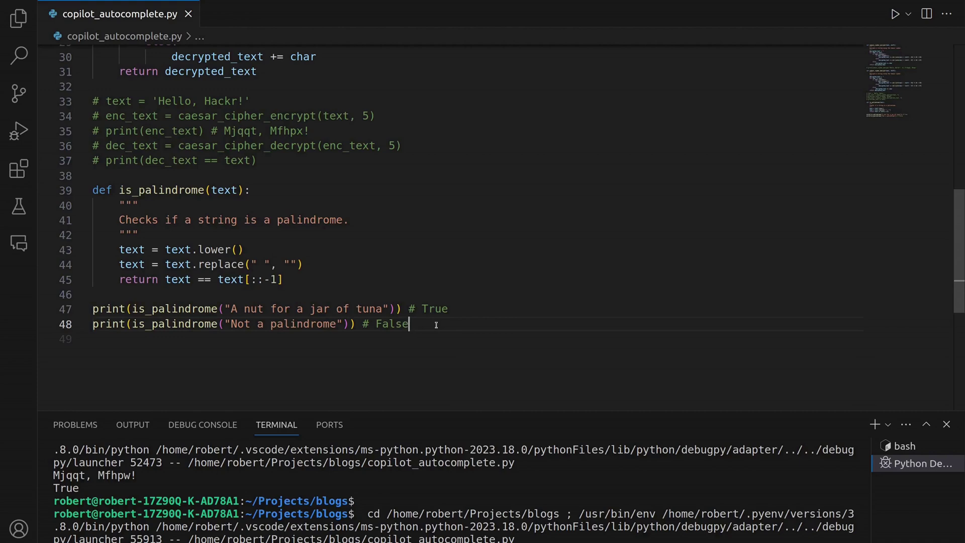
scroll(395, 210, "up", 2)
scroll(390, 216, "up", 8)
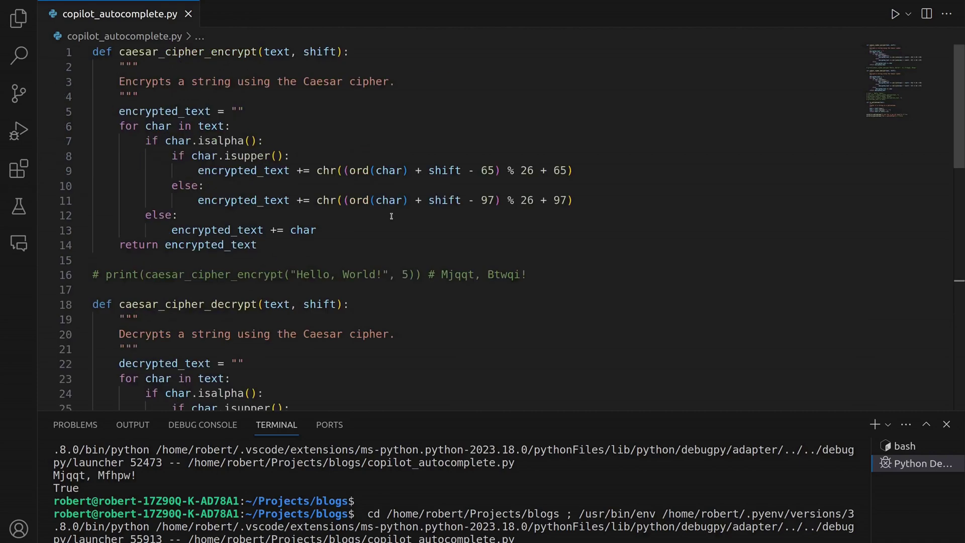
scroll(245, 142, "down", 1)
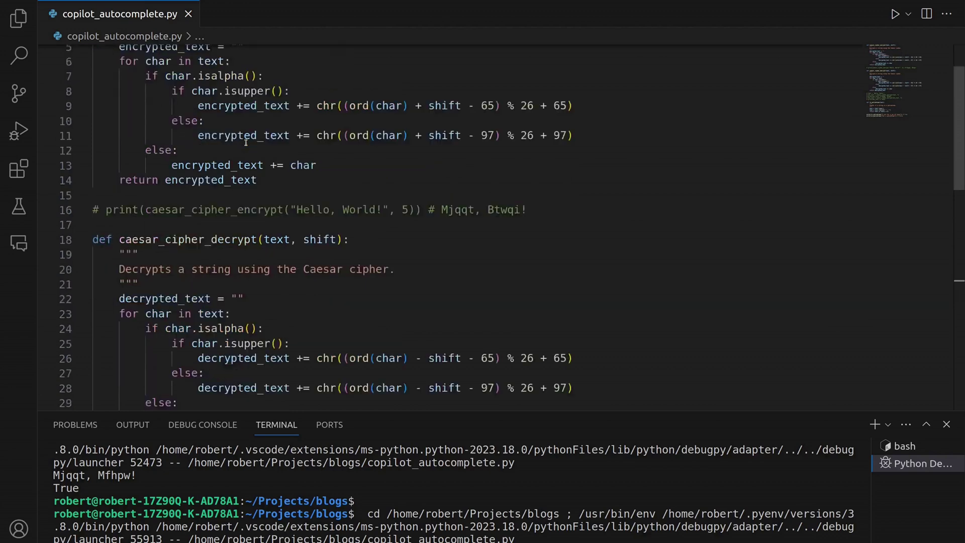
scroll(245, 141, "down", 5)
scroll(340, 203, "down", 3)
scroll(422, 260, "down", 2)
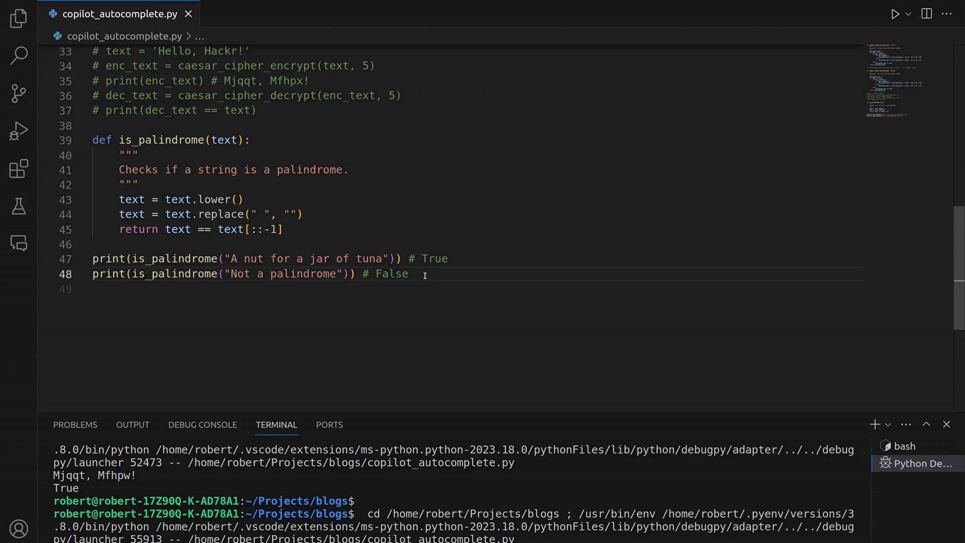
Start a new line below the palindrome tests for the def x_blah_y(): Copilot naming demo
key("Return")
key("Return")
type("de")
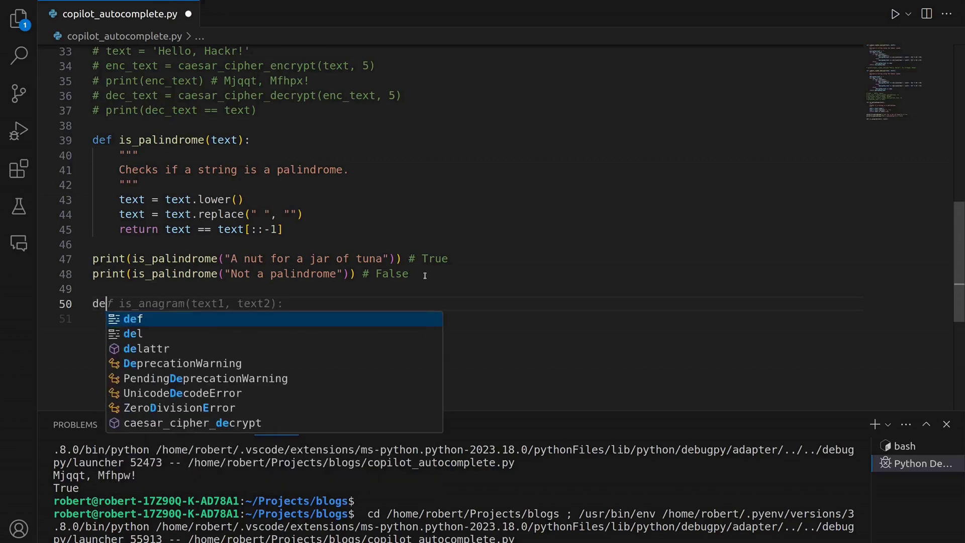
type("f")
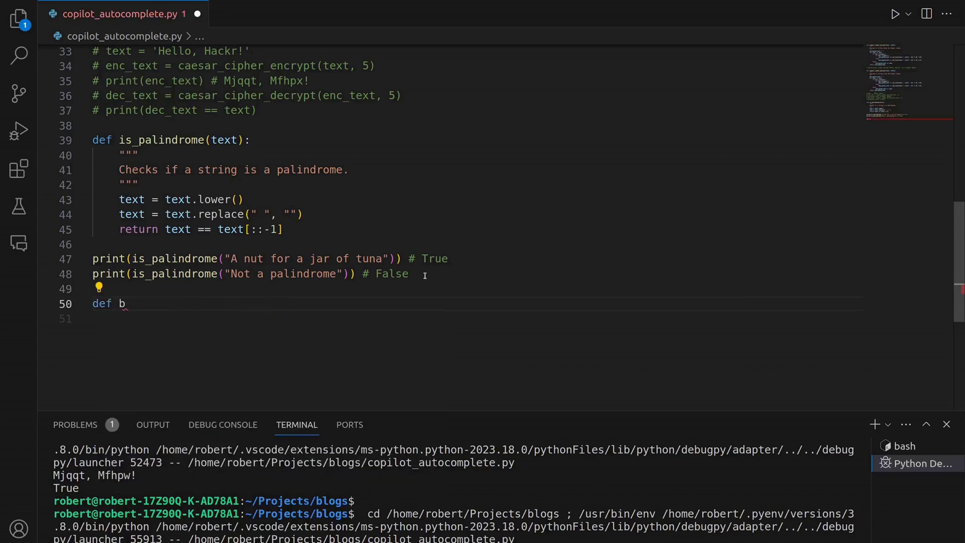
type(" x_blah_y")
type("(")
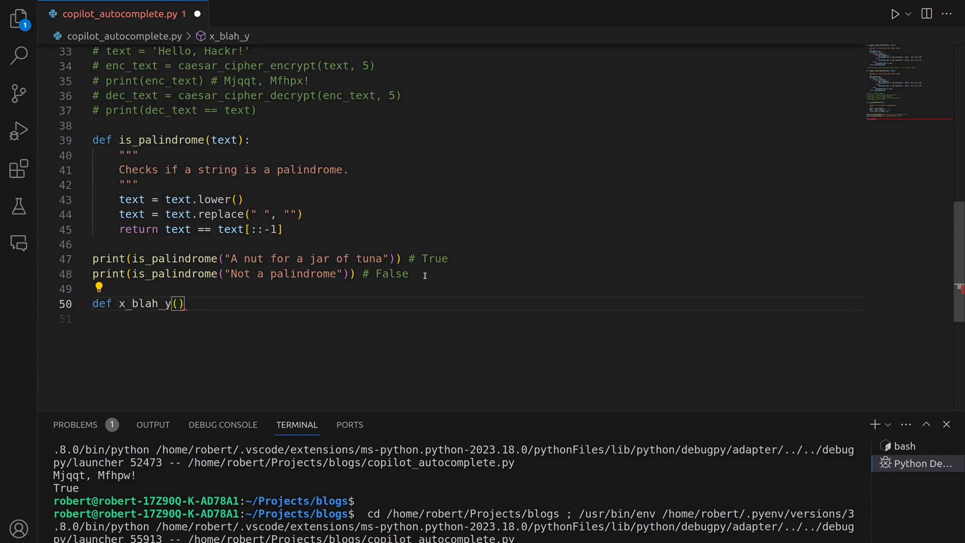
type("):")
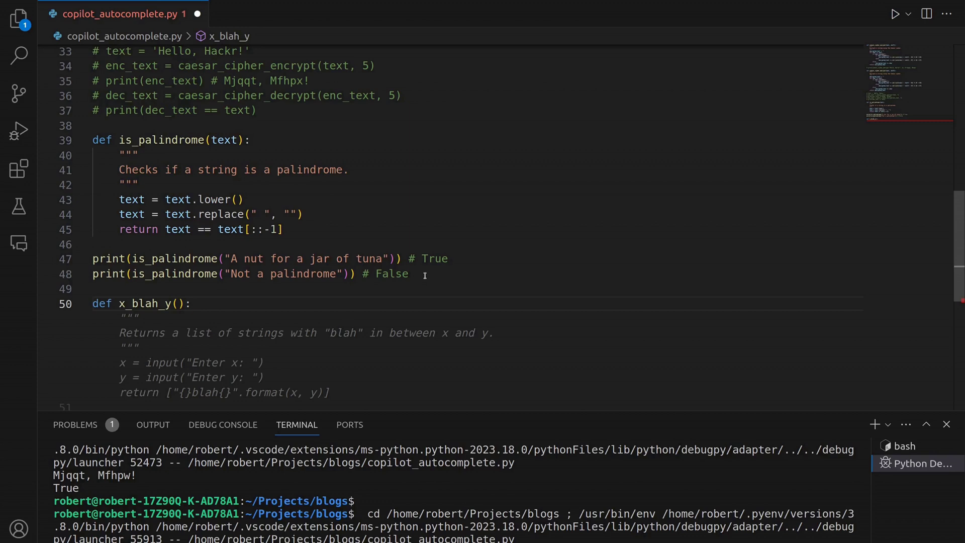
Clear the x_blah_y line to make room for the def reverse_string(text): demo
key("shift+Home")
key("BackSpace")
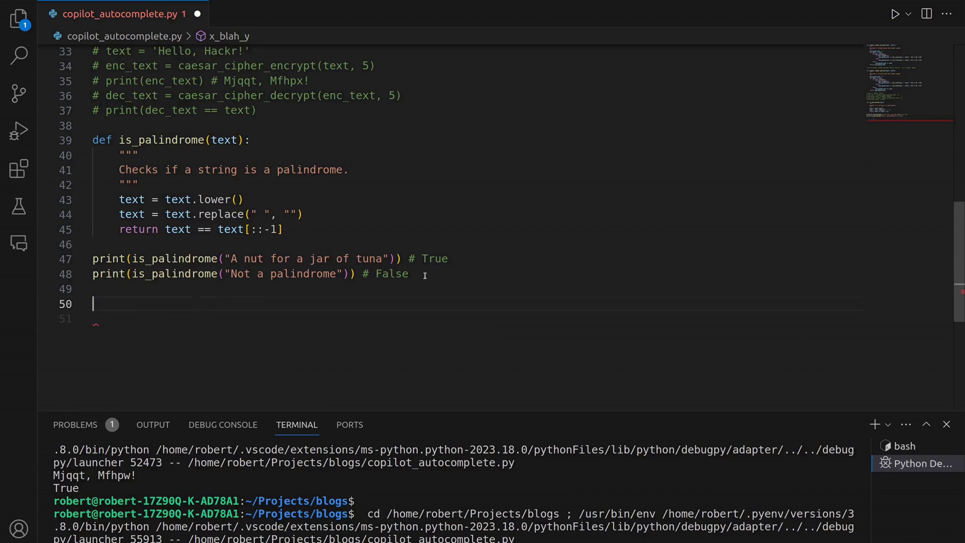
type("def ")
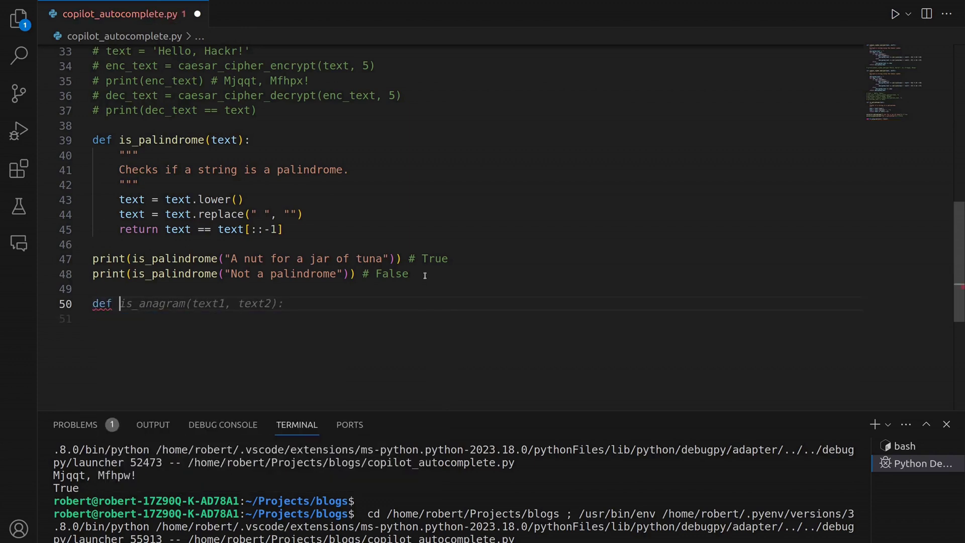
type("reverse_st")
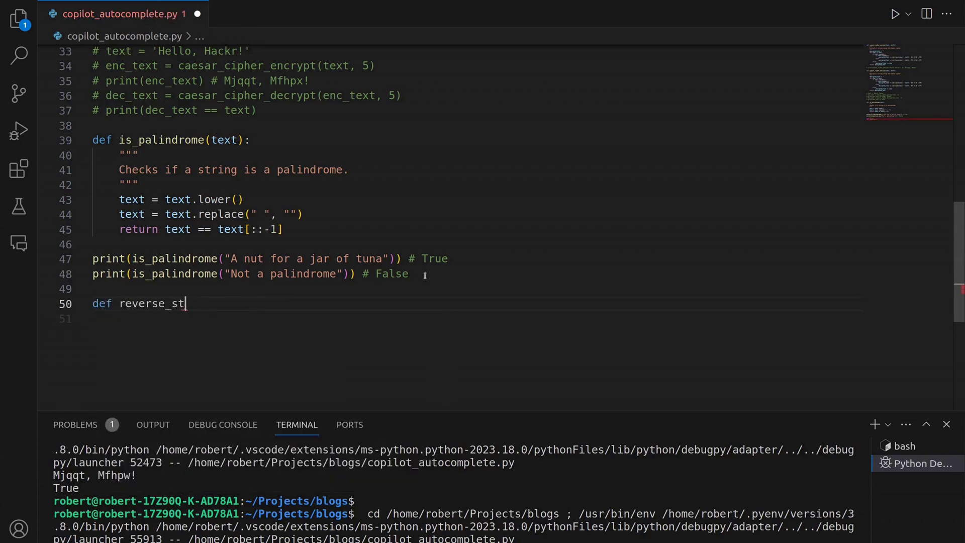
type("ring(text")
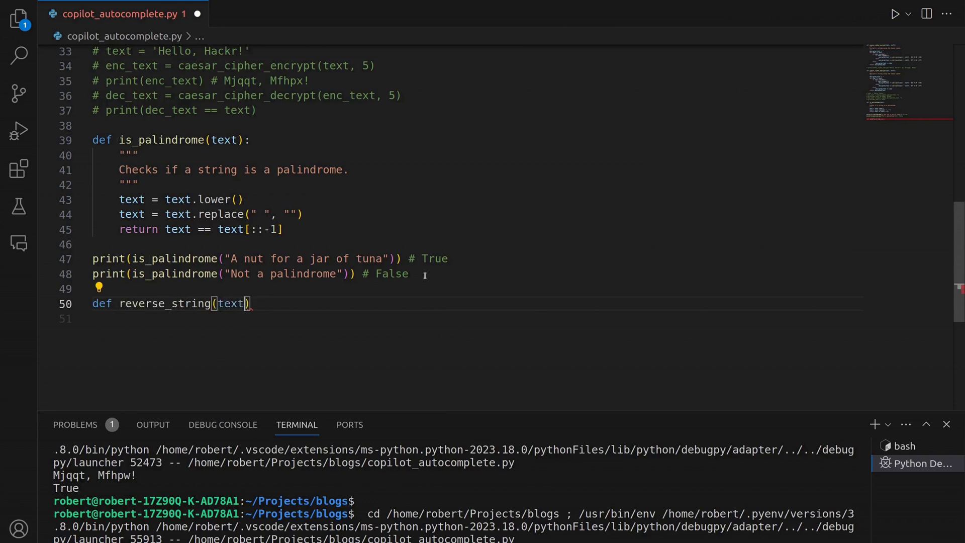
type("):")
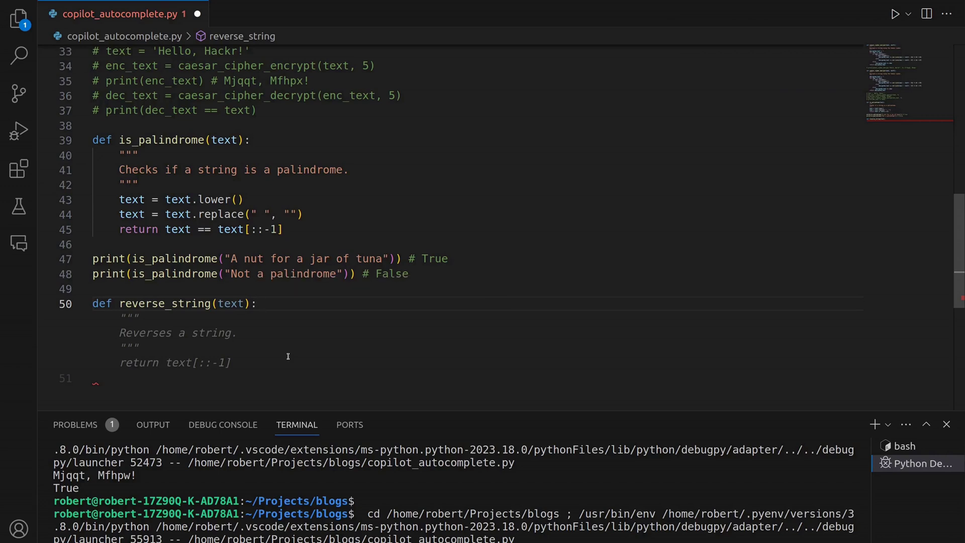
Delete the reverse_string line so the palindrome test prints end the file
key("shift+Home")
key("BackSpace")
key("BackSpace")
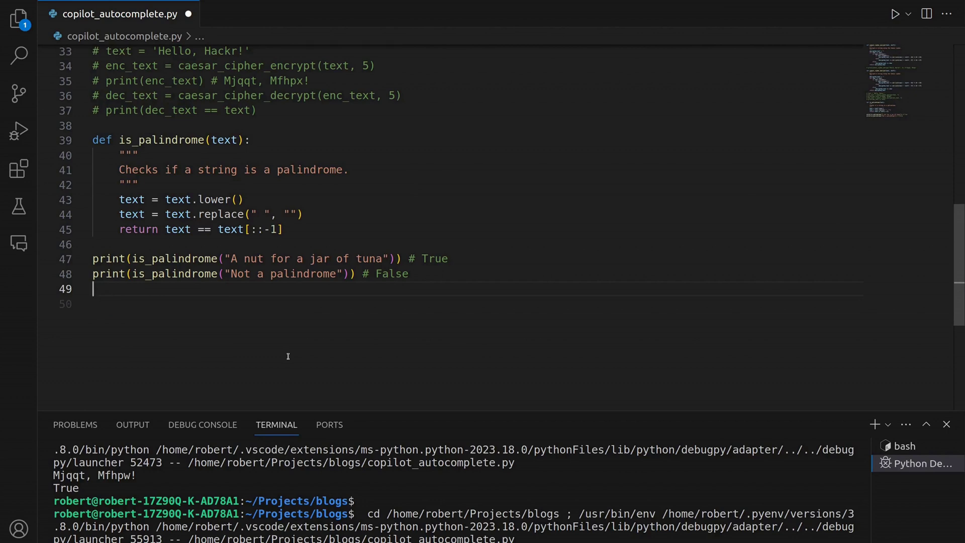
left_click_drag(409, 274, 384, 258)
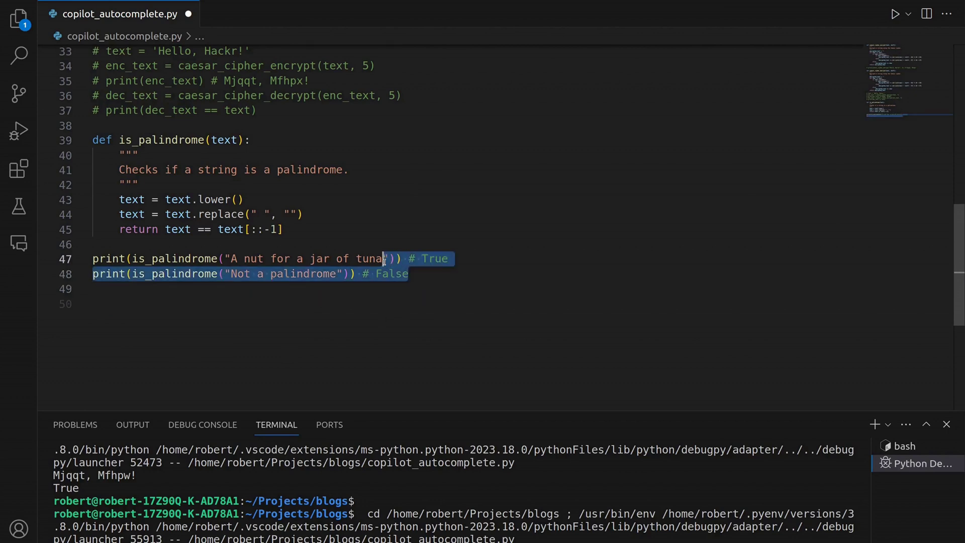
left_click(430, 275)
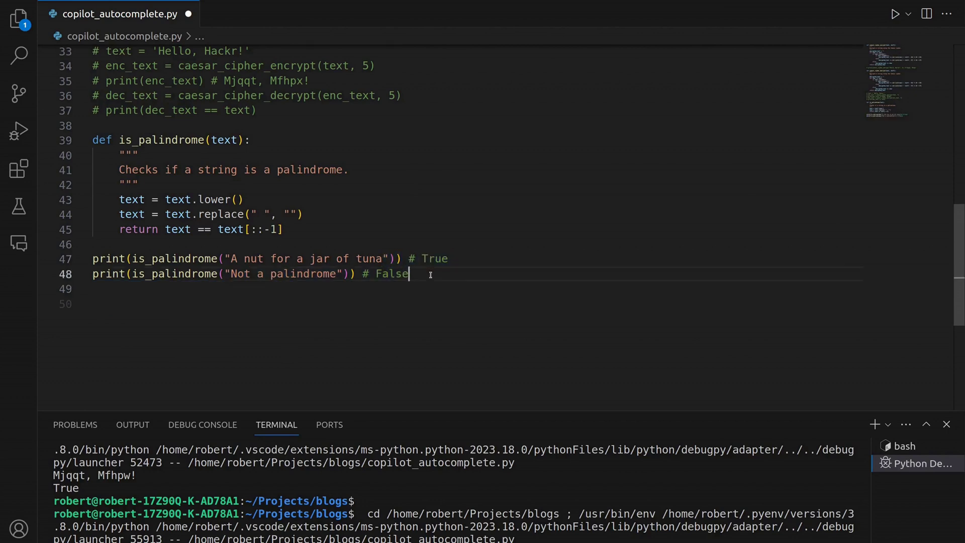